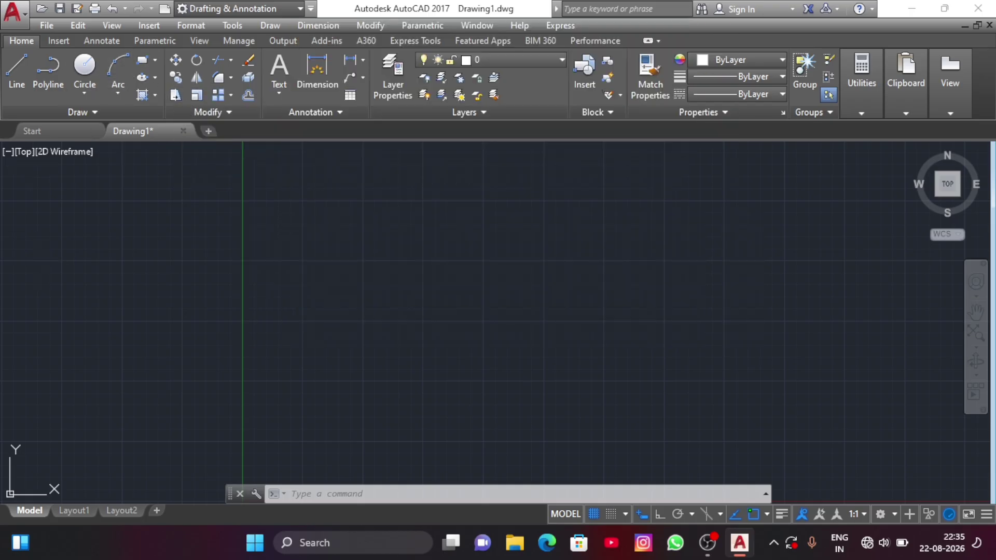
Draw a large rectangle and a smaller rectangle adjoining the middle of its right edge.
click(144, 63)
click(348, 321)
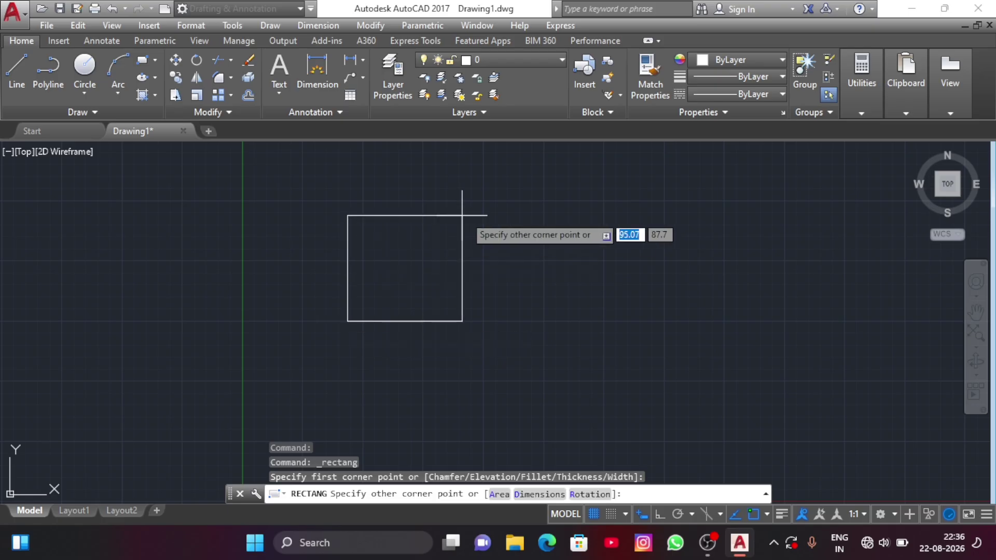
click(542, 231)
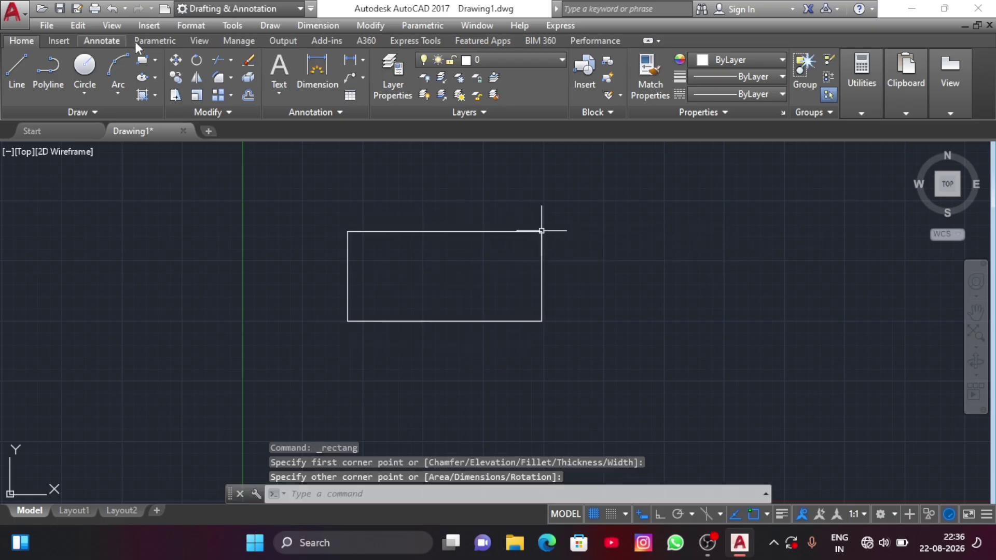
key(Return)
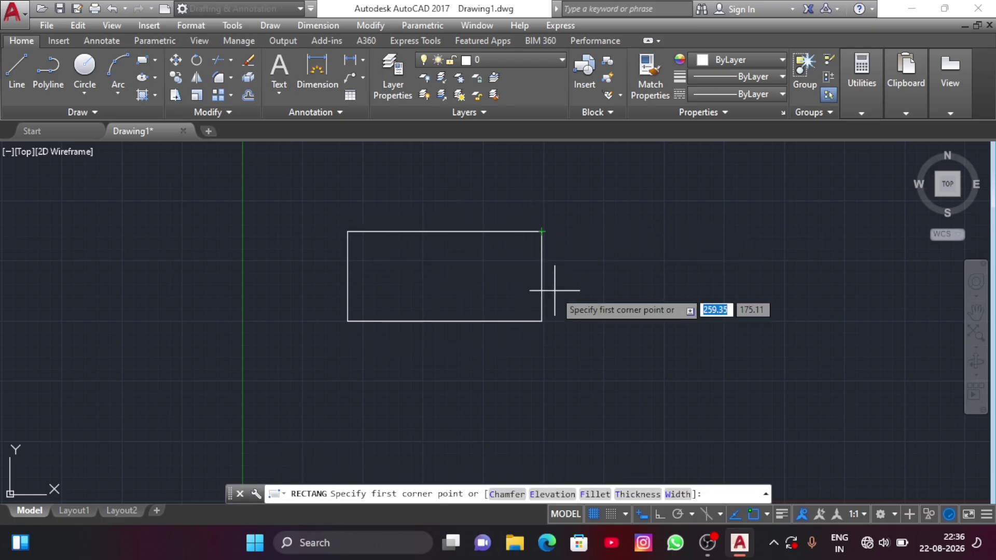
click(541, 259)
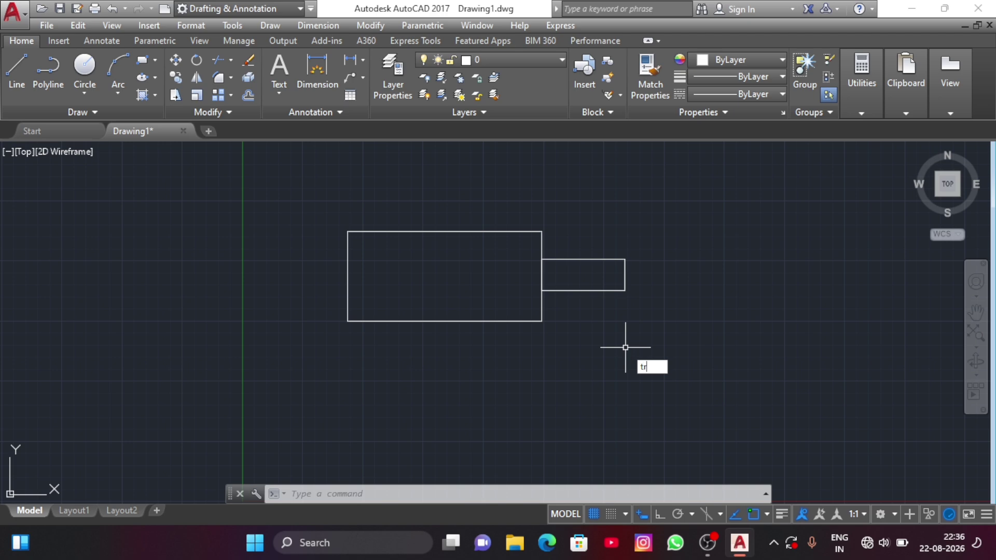
Trim away the segment of the large rectangle's right edge that lies between the small rectangle's horizontal sides.
key(Return)
key(Return)
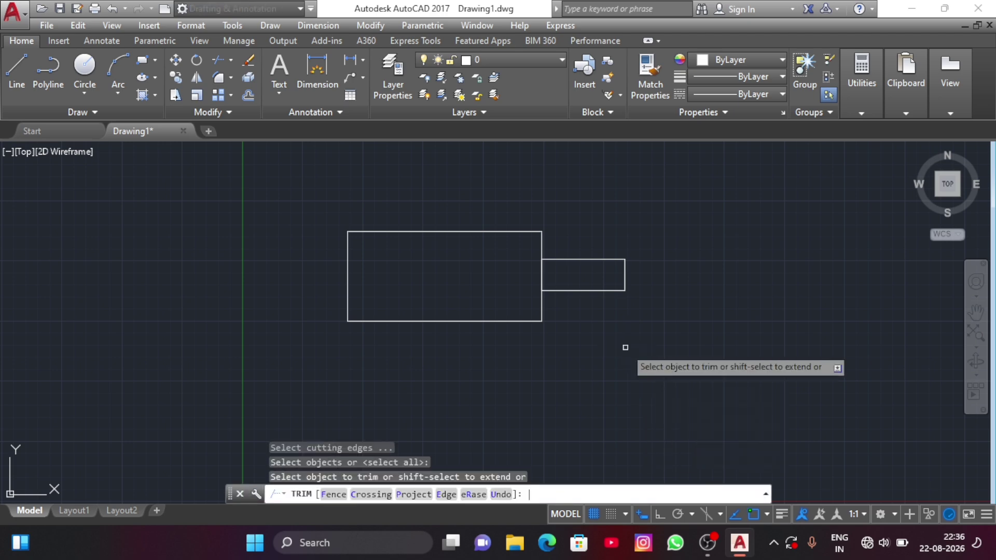
click(541, 273)
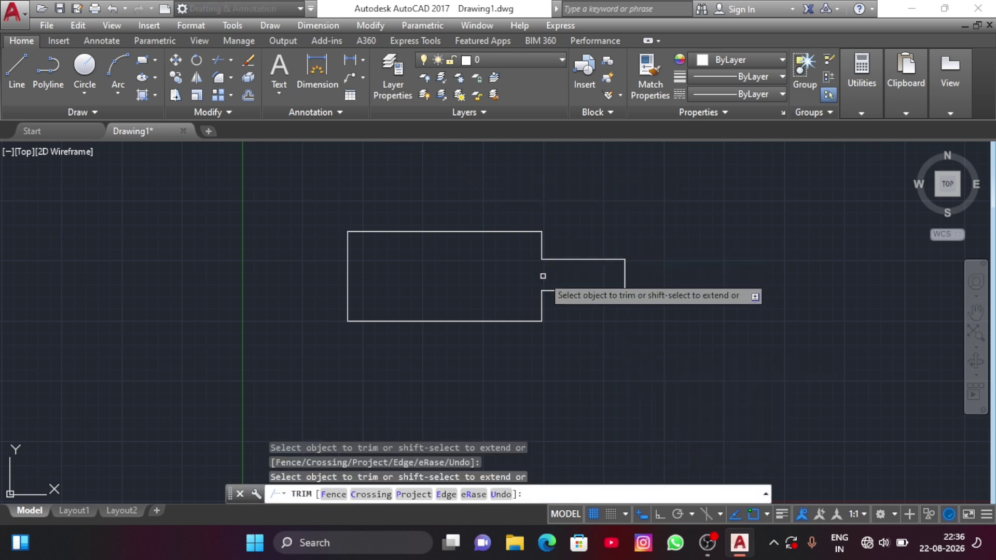
key(Escape)
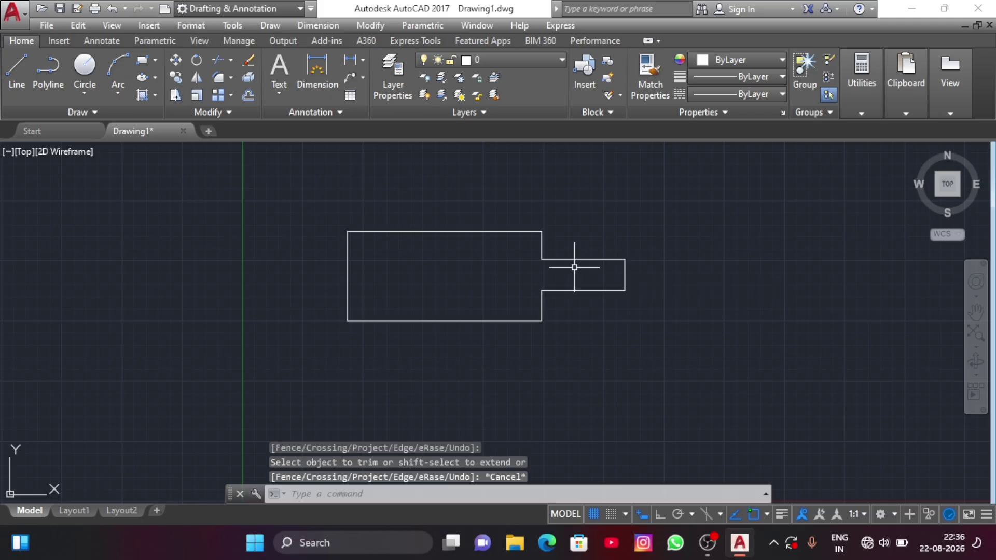
Stretch the small rectangle's right end horizontally to the right by about 192 units, from its lower-right corner.
click(176, 96)
click(697, 203)
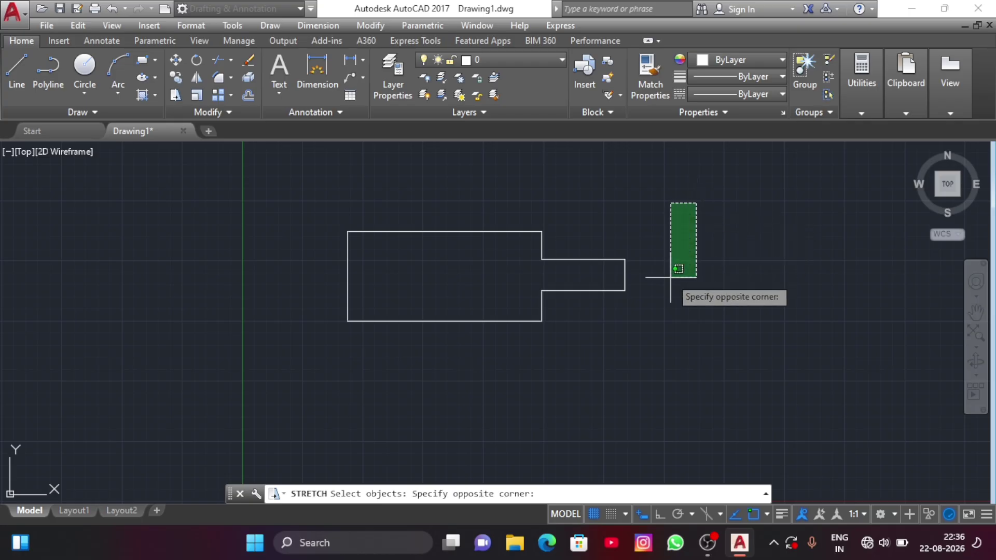
click(597, 318)
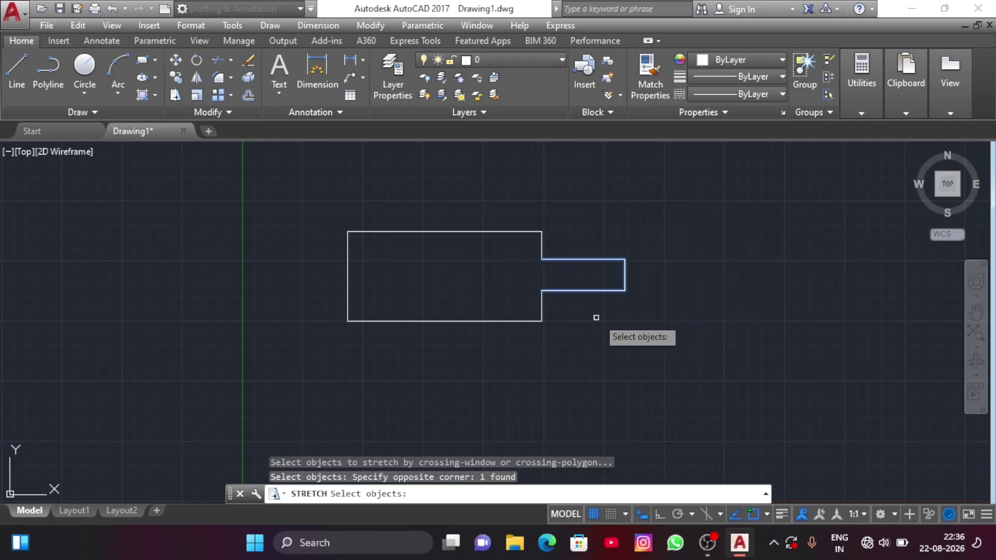
key(Return)
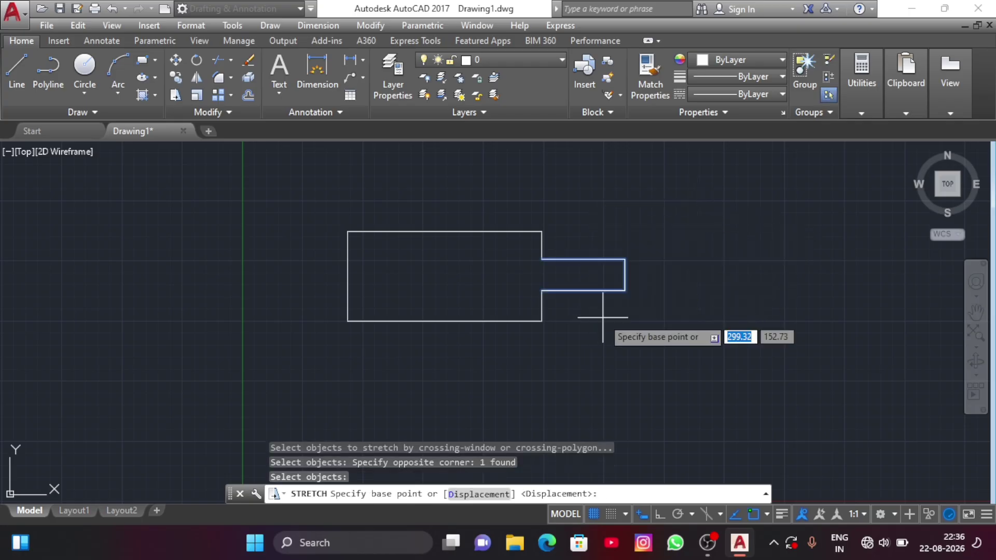
click(625, 291)
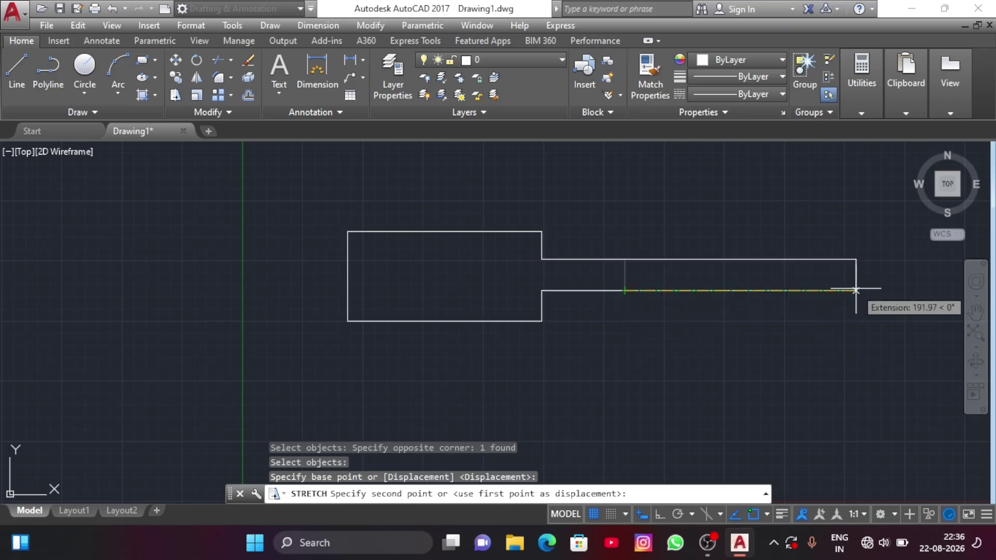
click(856, 291)
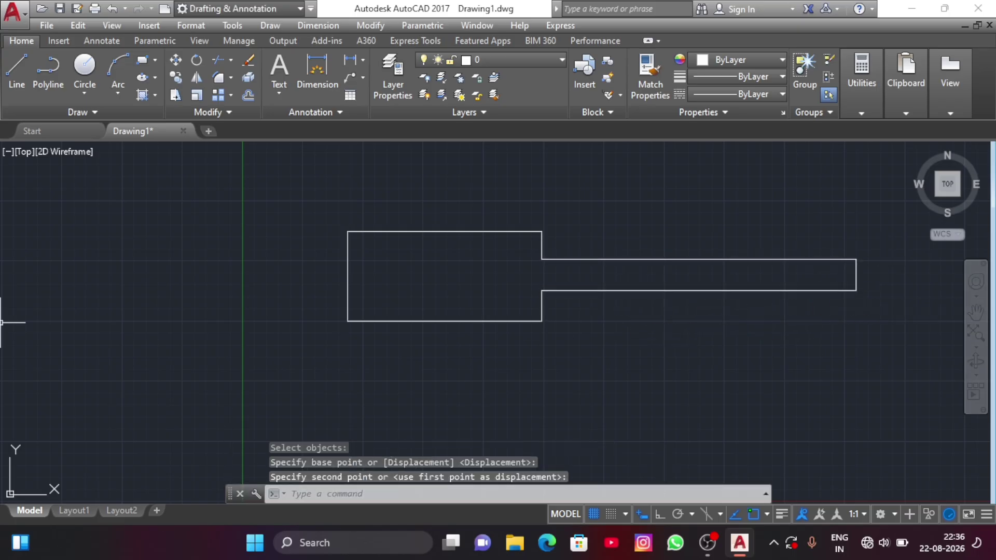
Turn on Ortho mode and stretch the large rectangle's right end together with the small rectangle 200 units to the right.
key(F8)
text(STR)
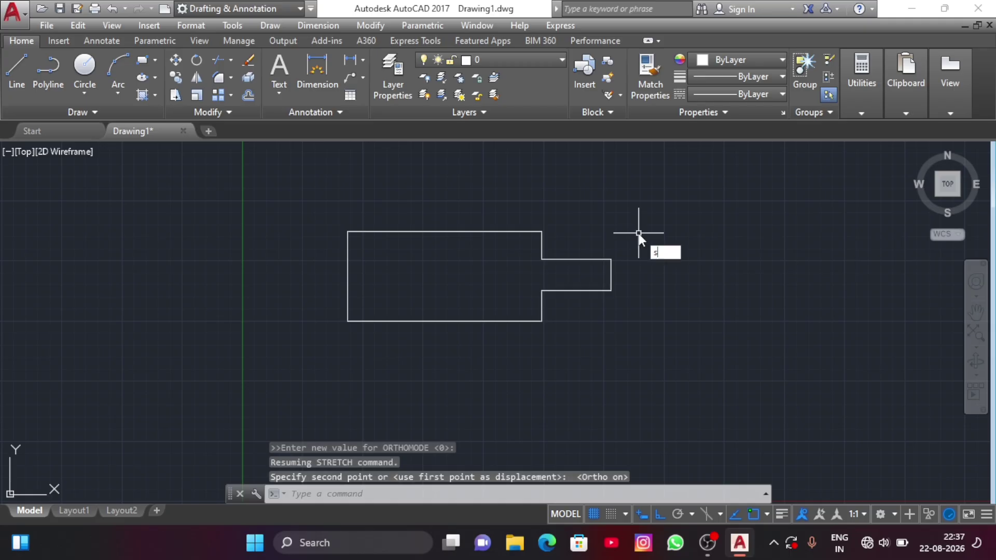
key(Return)
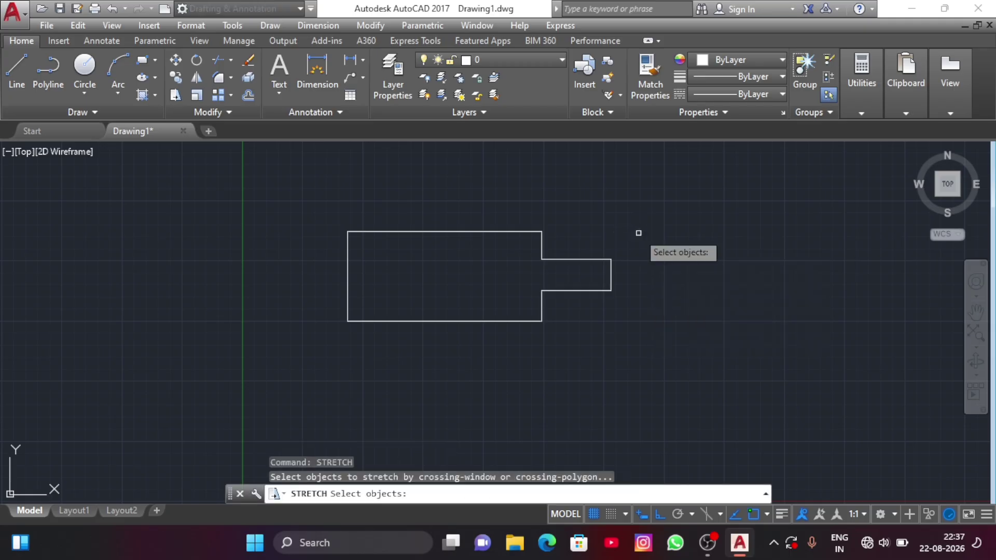
click(663, 198)
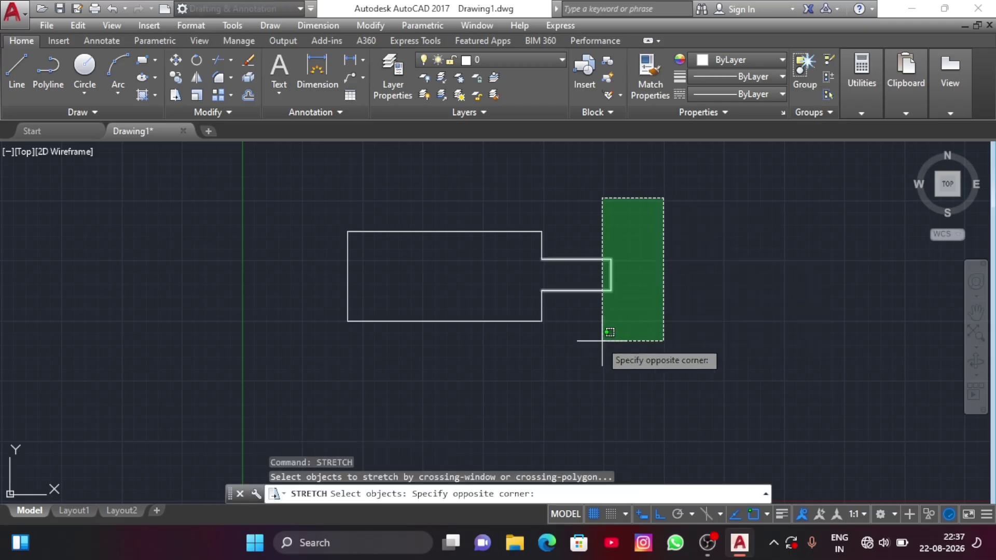
click(502, 372)
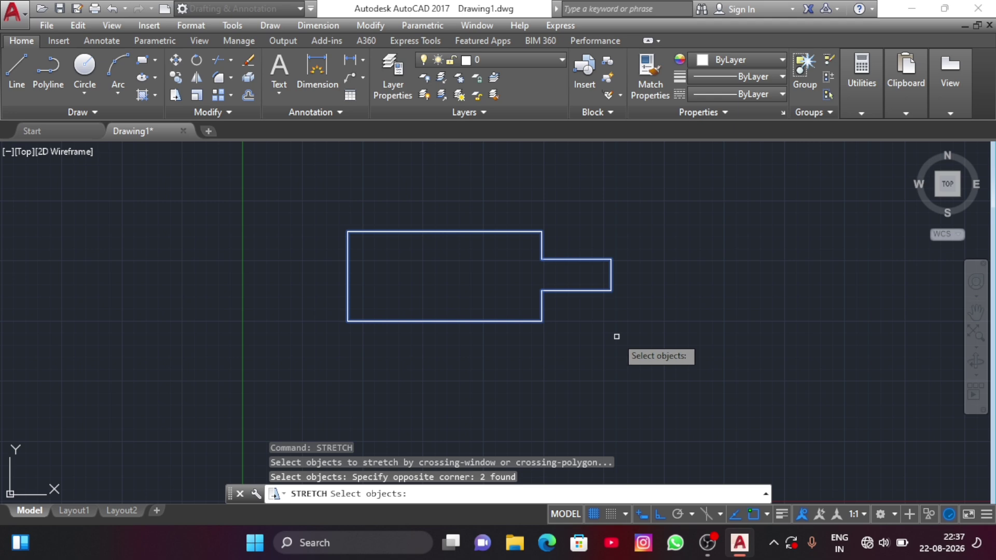
key(Return)
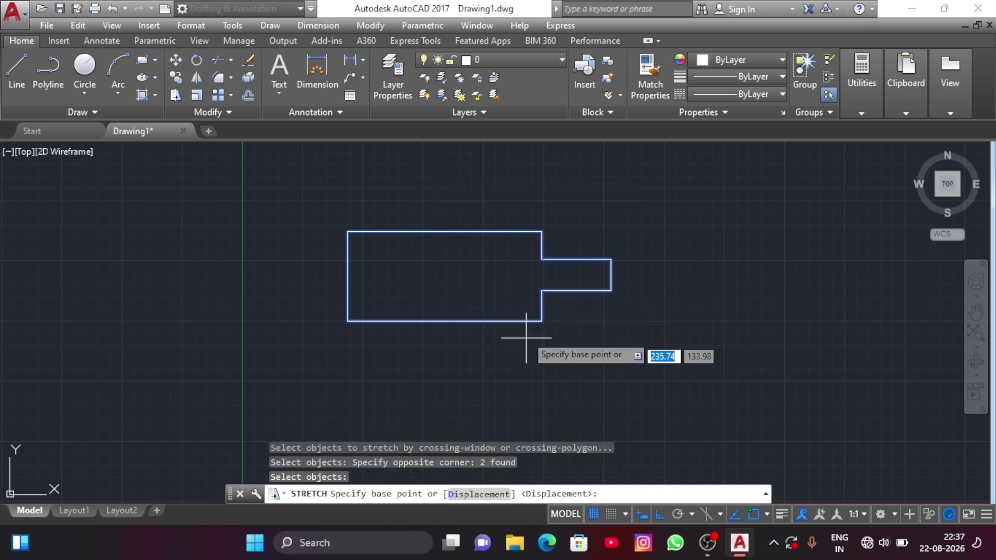
click(542, 321)
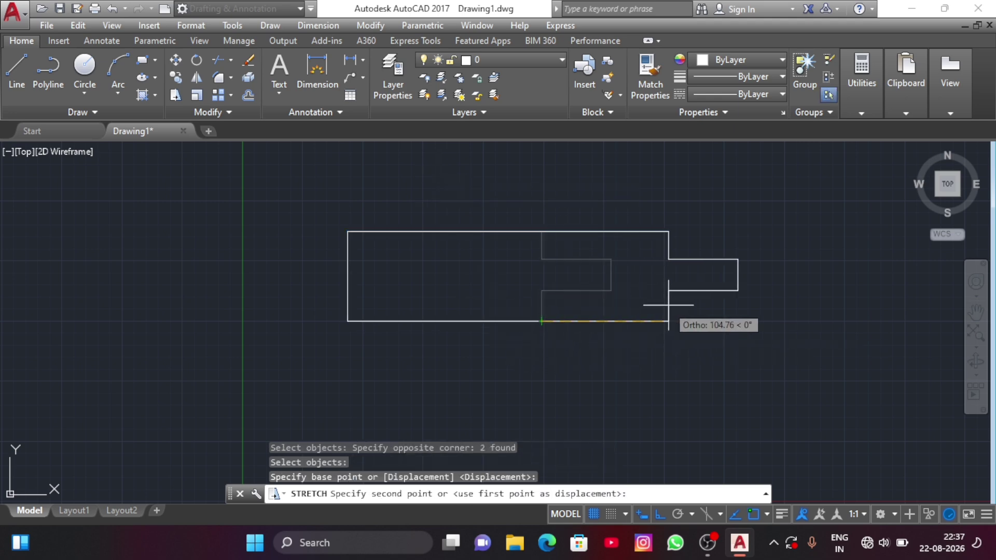
text(2)
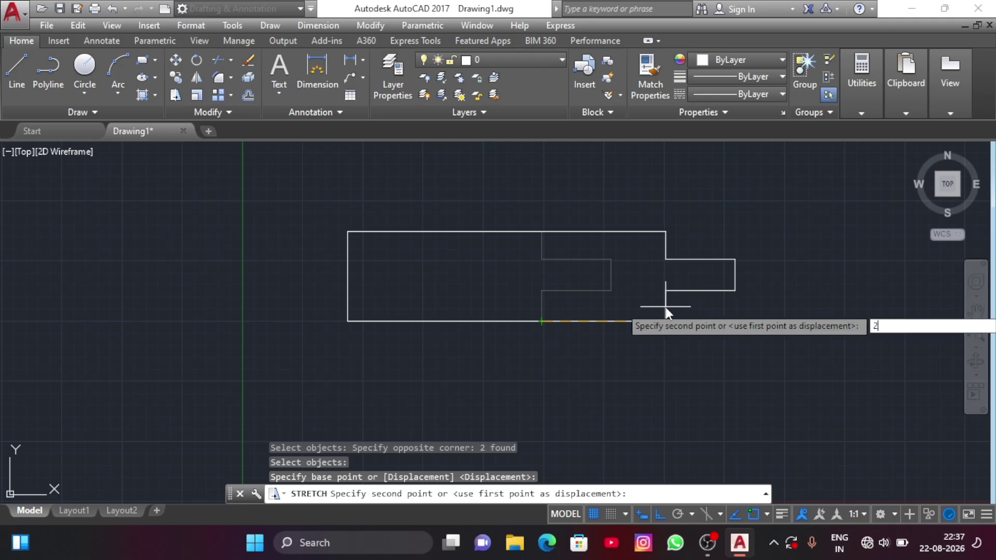
text(00)
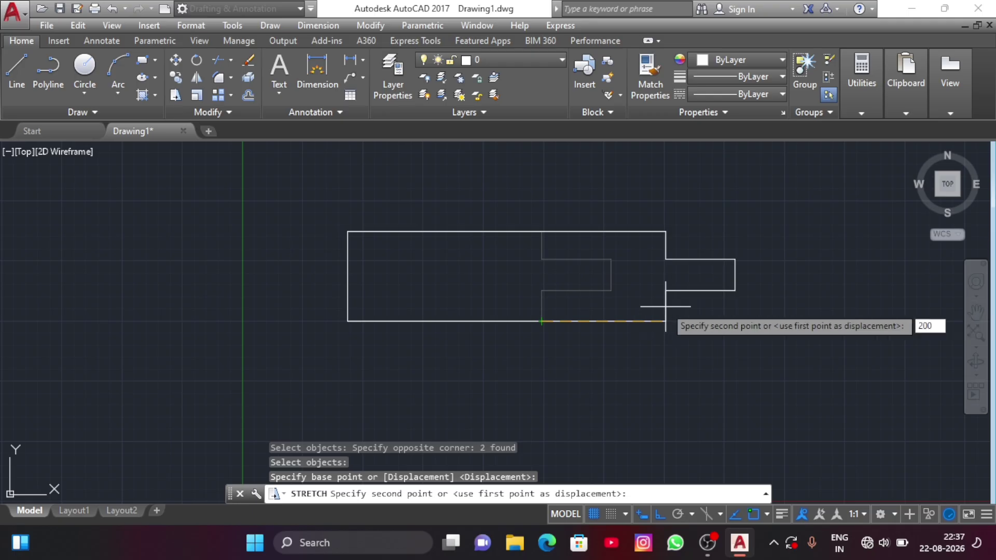
key(Return)
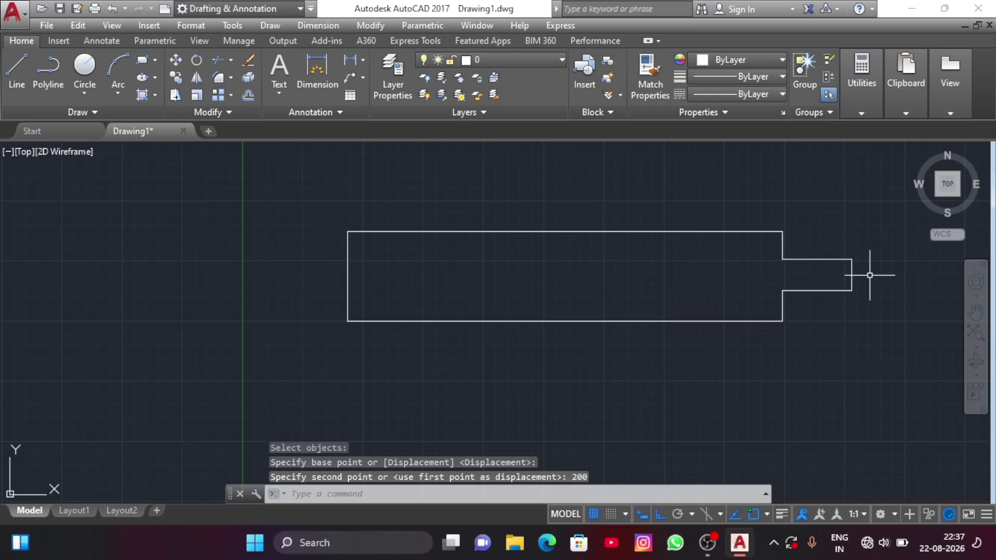
Stretch the large rectangle's right end and the small rectangle 100 units back to the left, from the small rectangle's lower-right corner.
click(880, 235)
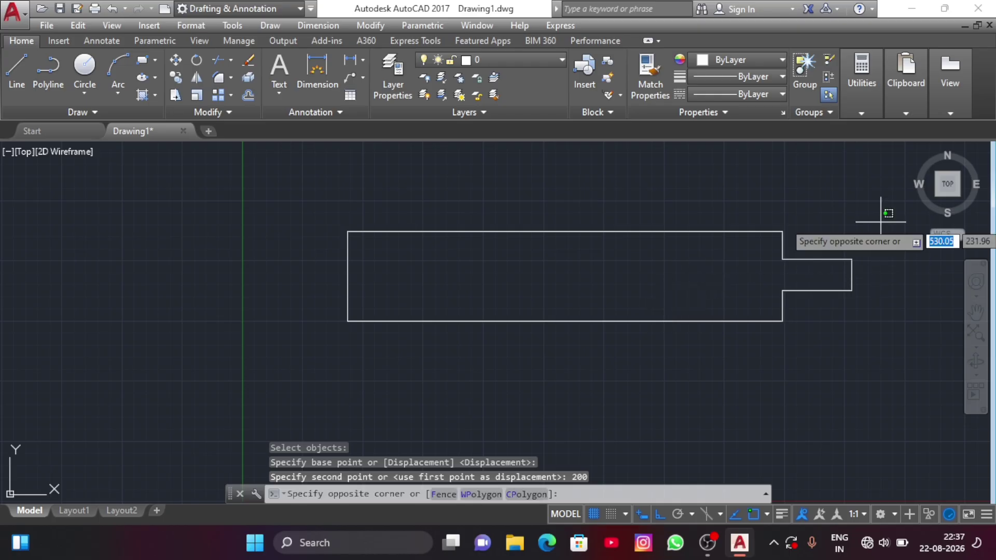
click(675, 368)
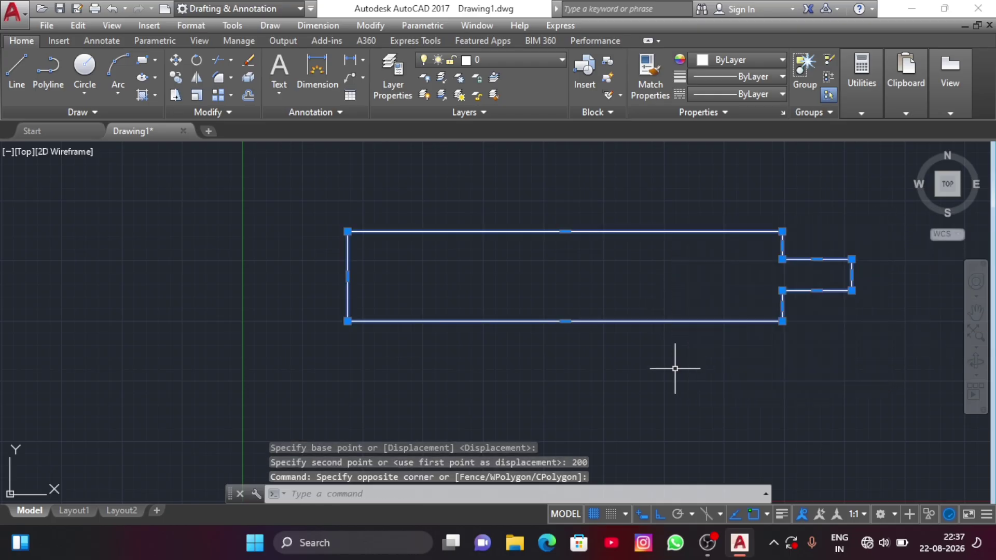
text(str)
key(Return)
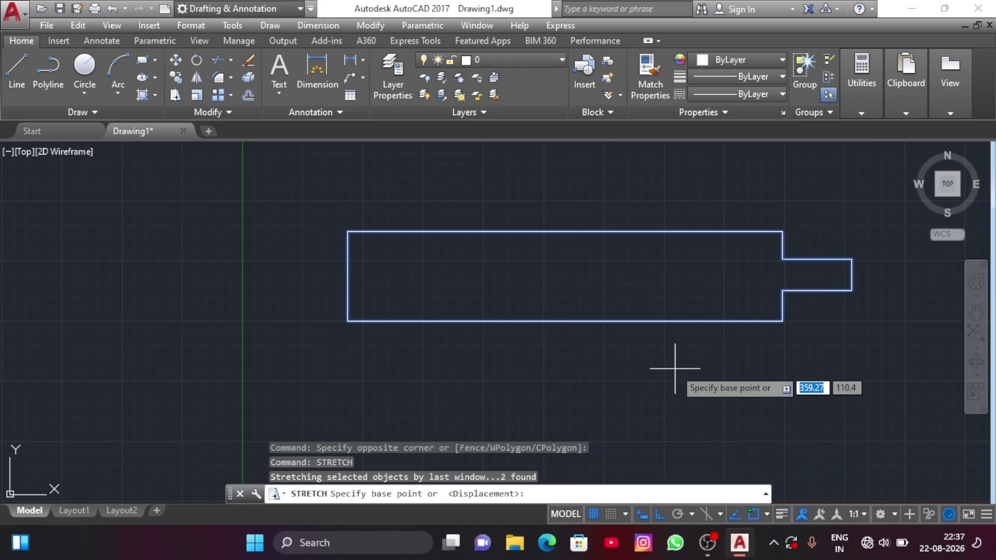
click(852, 290)
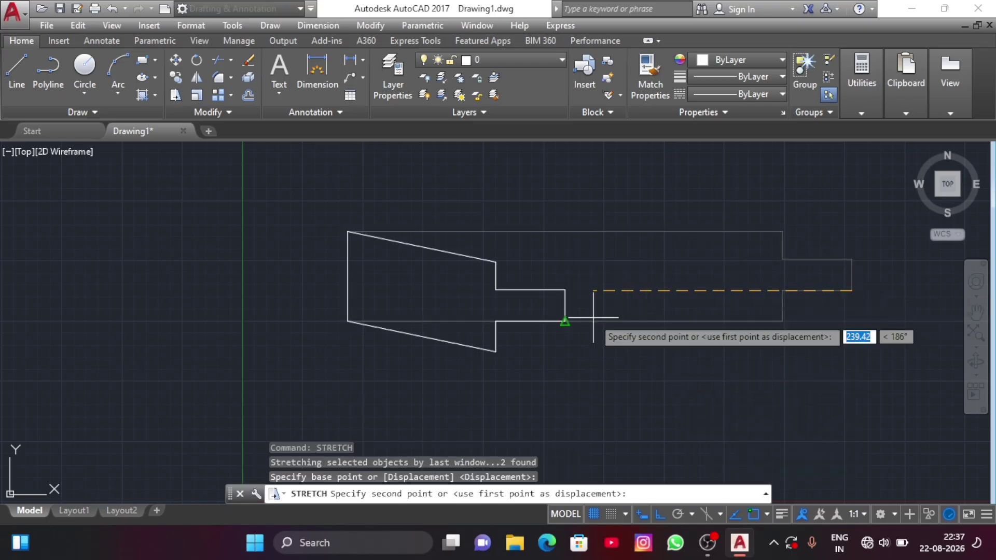
text(1)
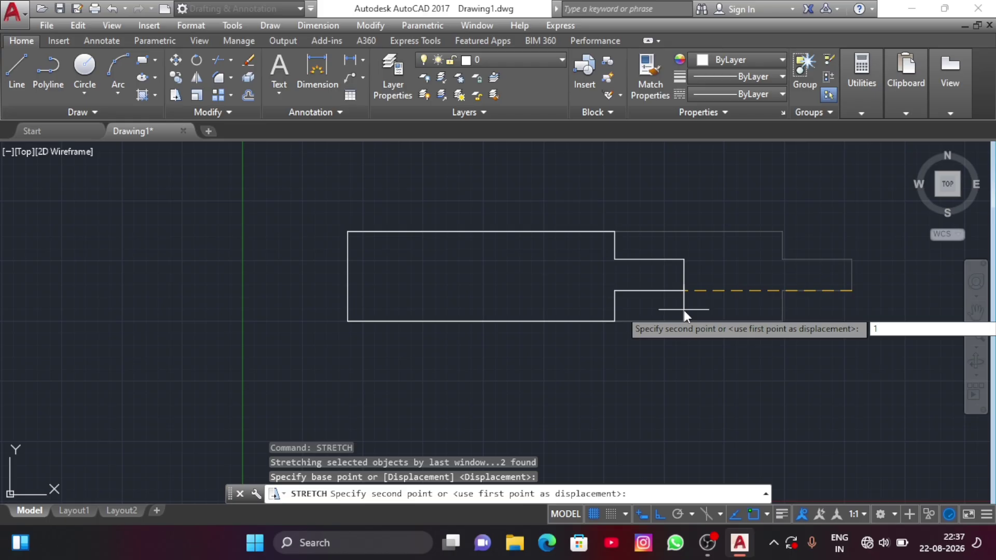
text(00)
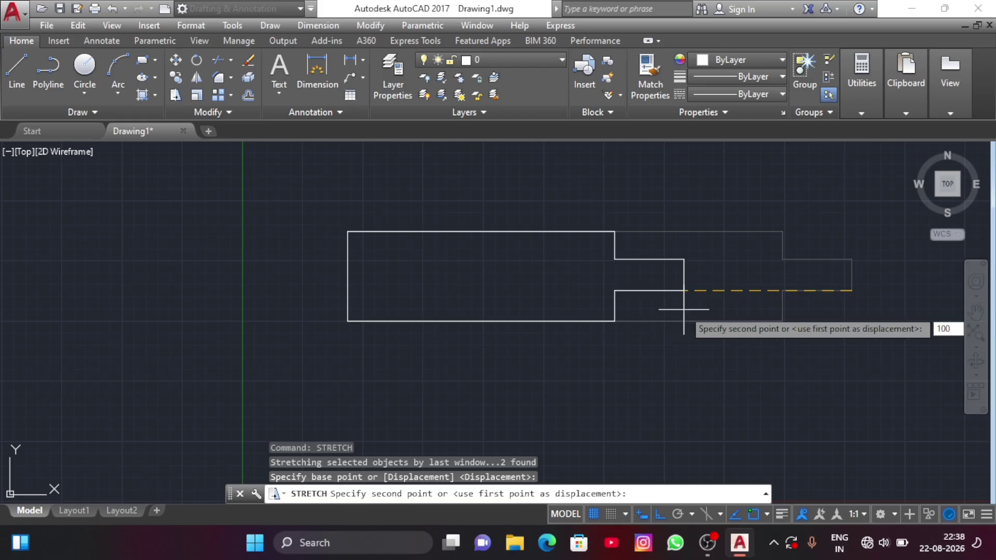
key(Return)
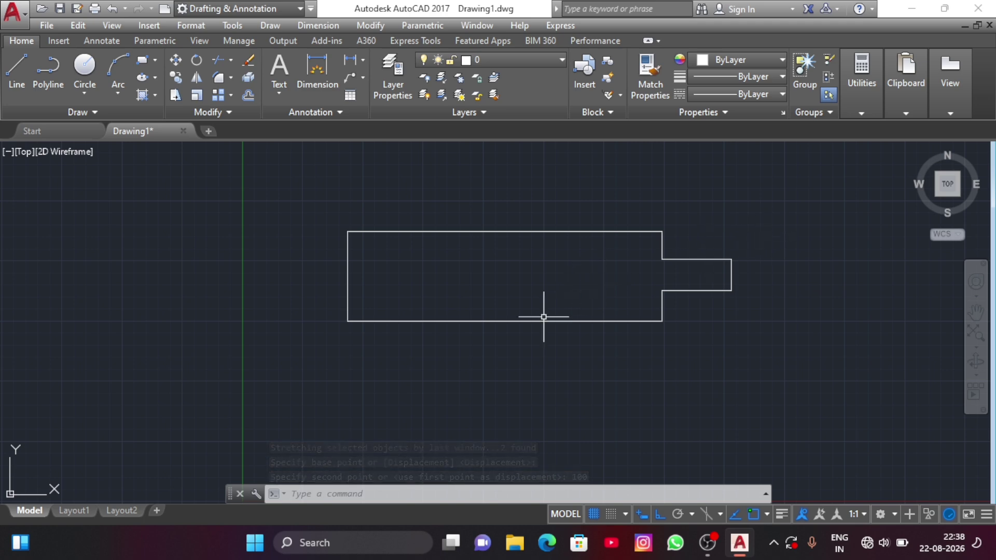
Erase both stretched rectangles and start drawing a new rectangle.
click(778, 201)
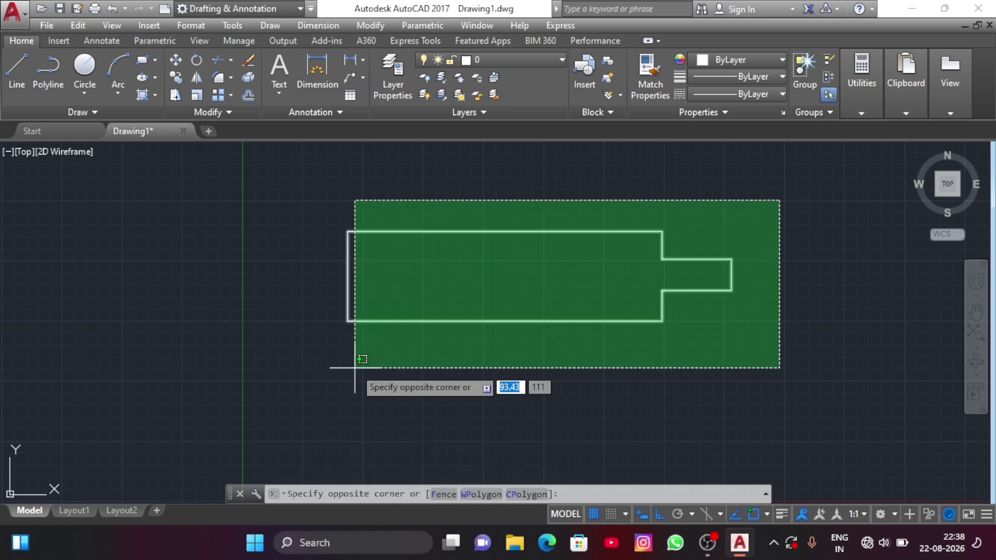
click(290, 388)
key(Delete)
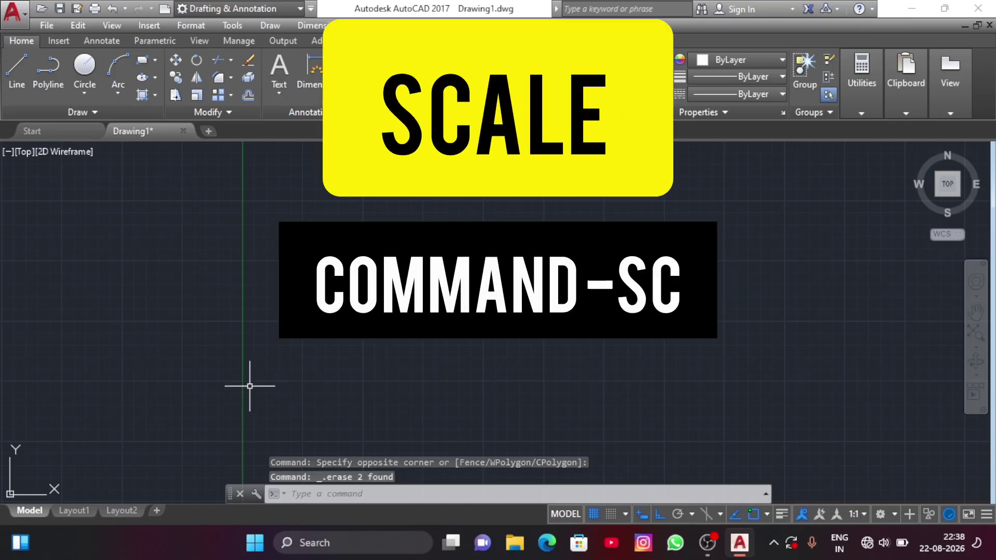
click(142, 60)
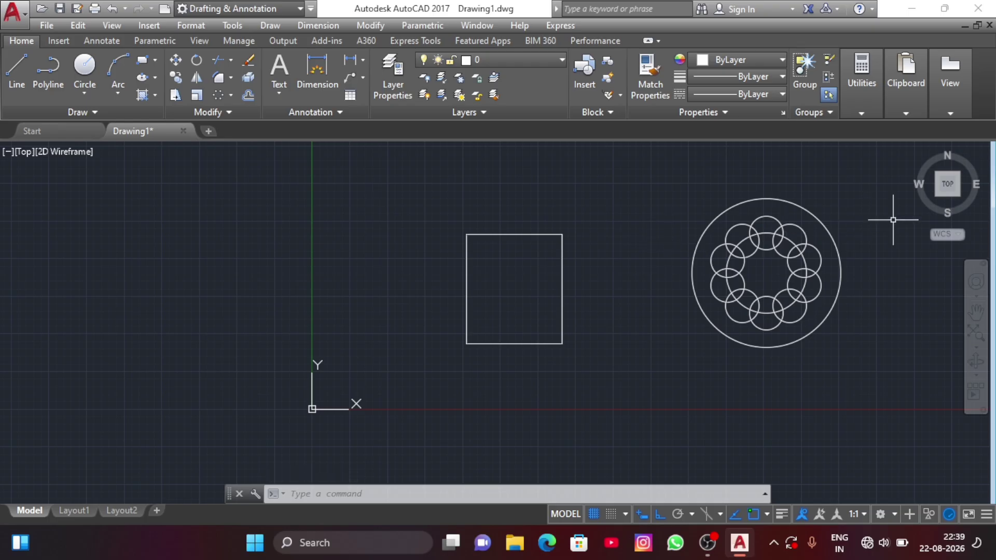
Scale the large circle with its inner circle and ring of small circles by a factor of 0.5 about their common centre.
click(876, 211)
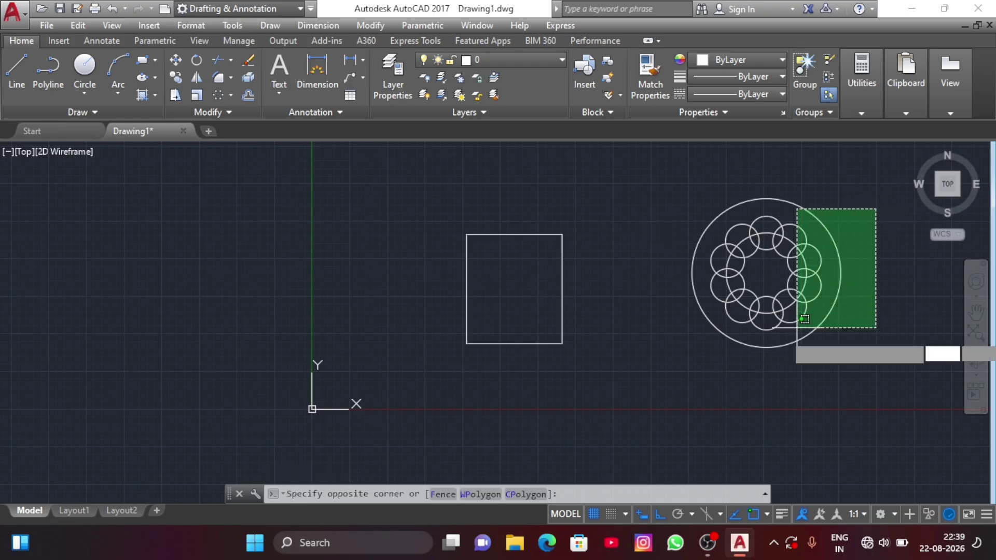
click(623, 367)
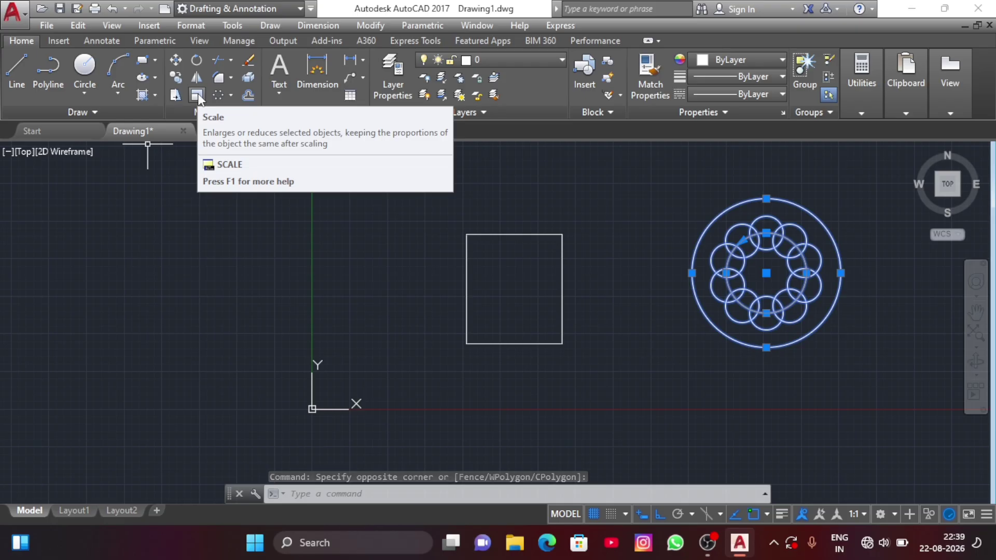
click(197, 95)
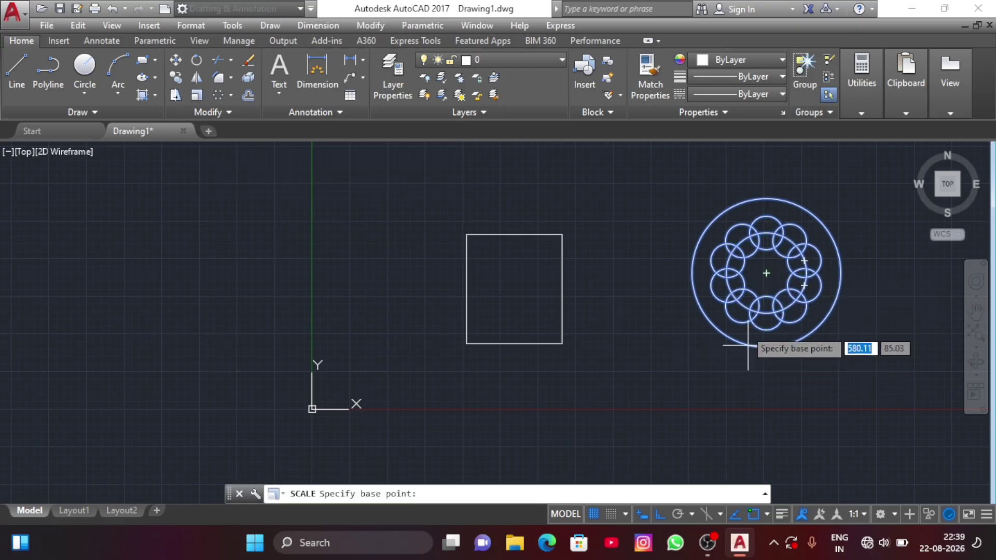
click(766, 274)
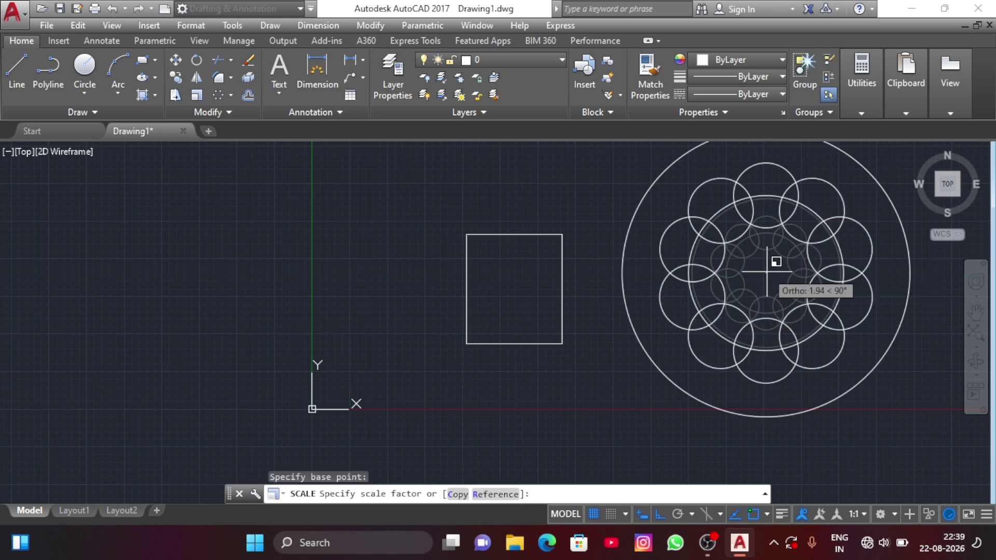
text(0.5)
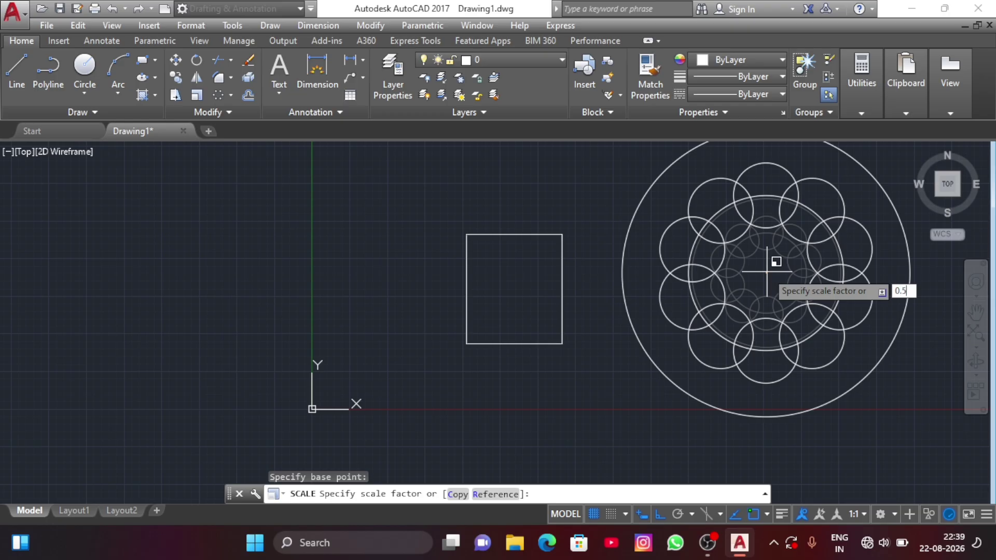
key(Return)
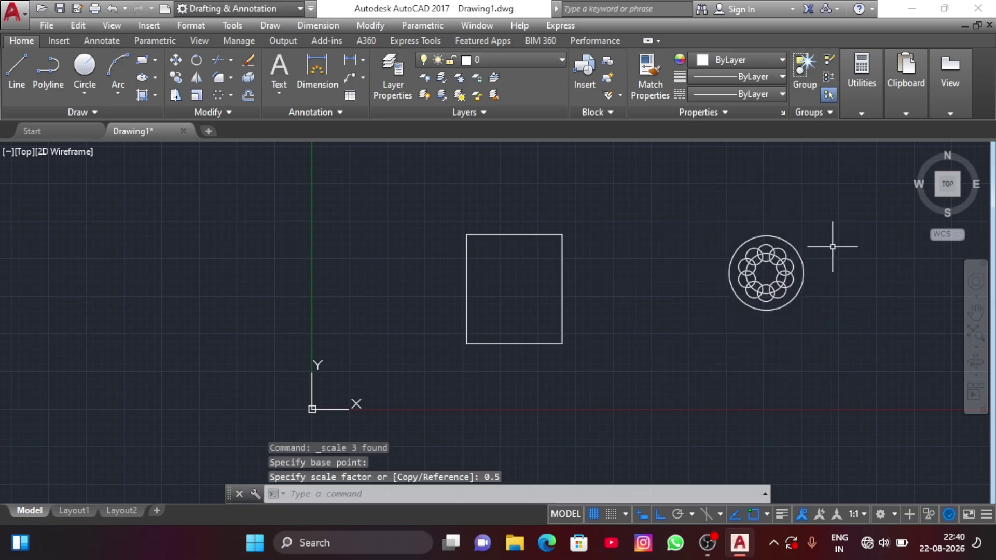
Move the circular pattern by its centre into the middle of the rectangle, with Ortho mode turned off.
click(833, 247)
click(633, 356)
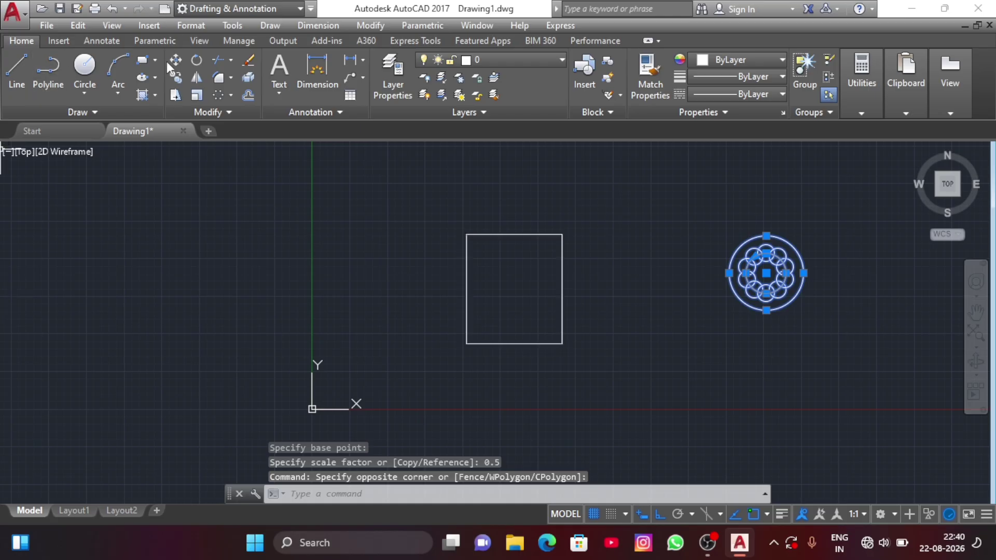
click(175, 60)
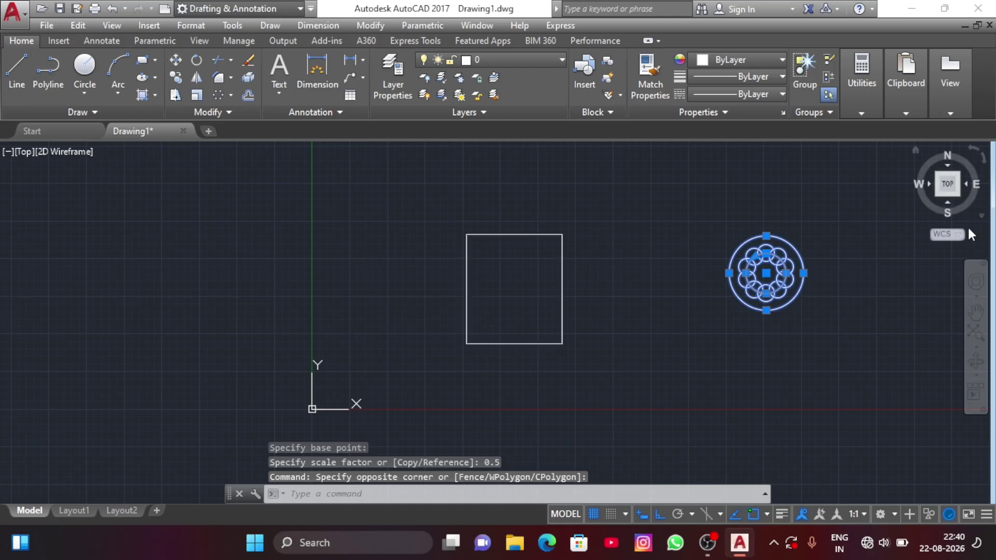
click(767, 273)
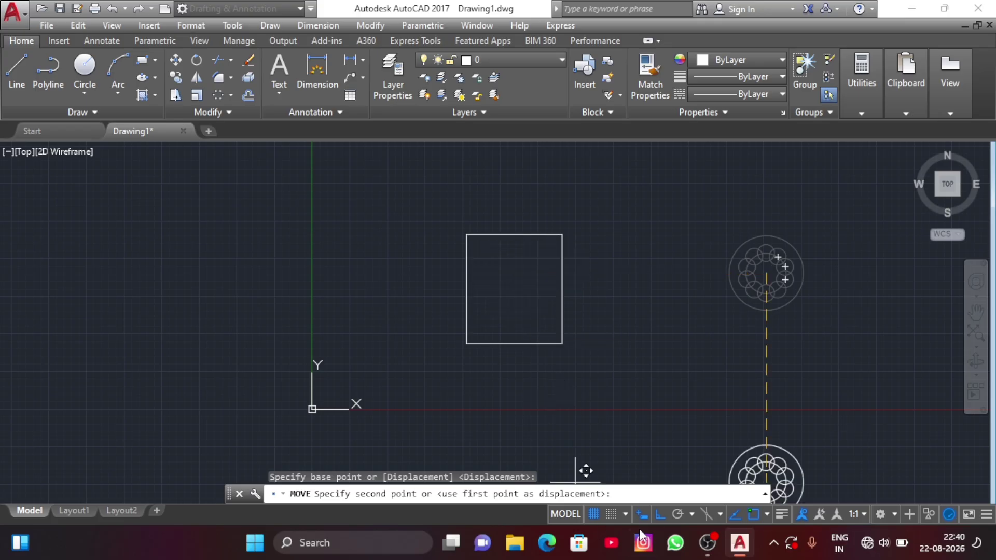
click(661, 514)
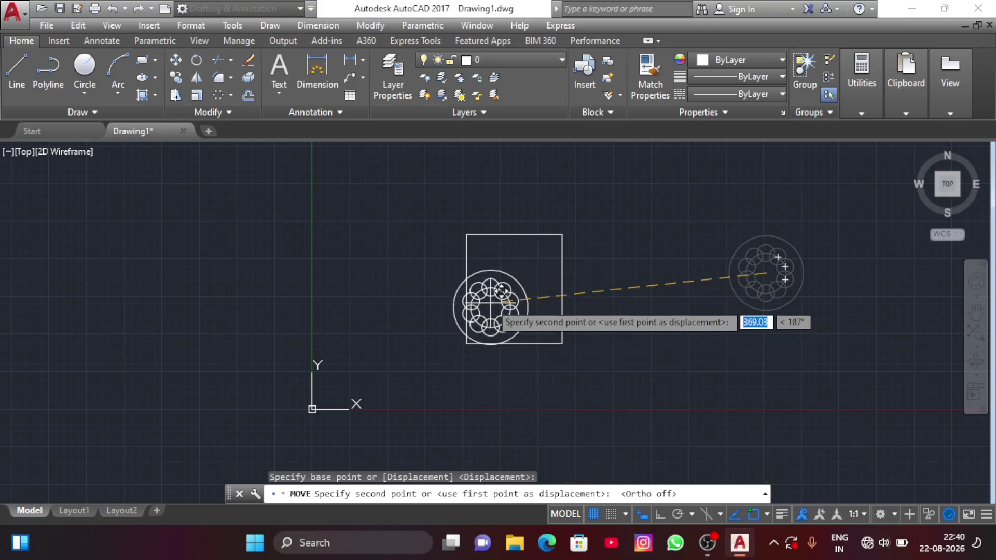
click(520, 284)
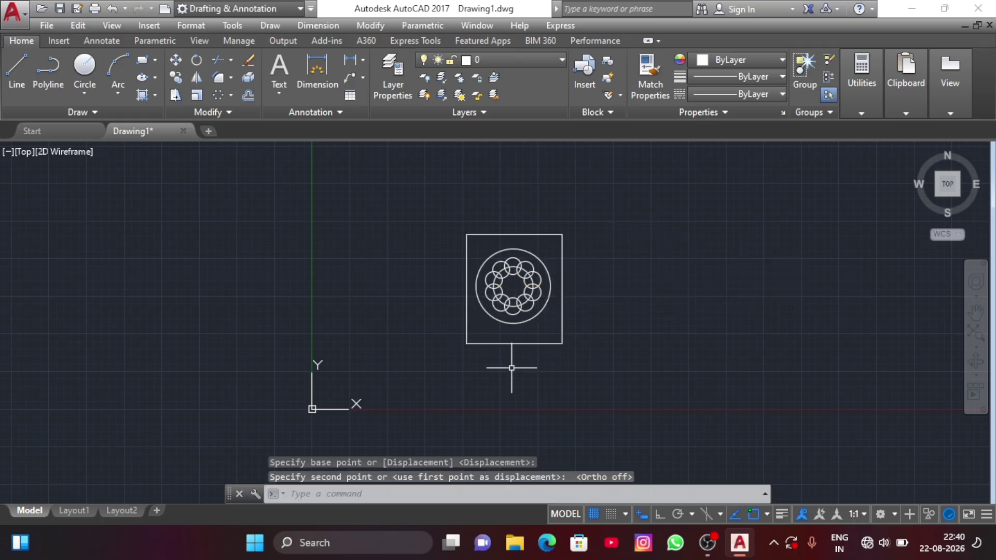
Scale the whole circular pattern inside the rectangle by a factor of 3 about its centre.
click(544, 252)
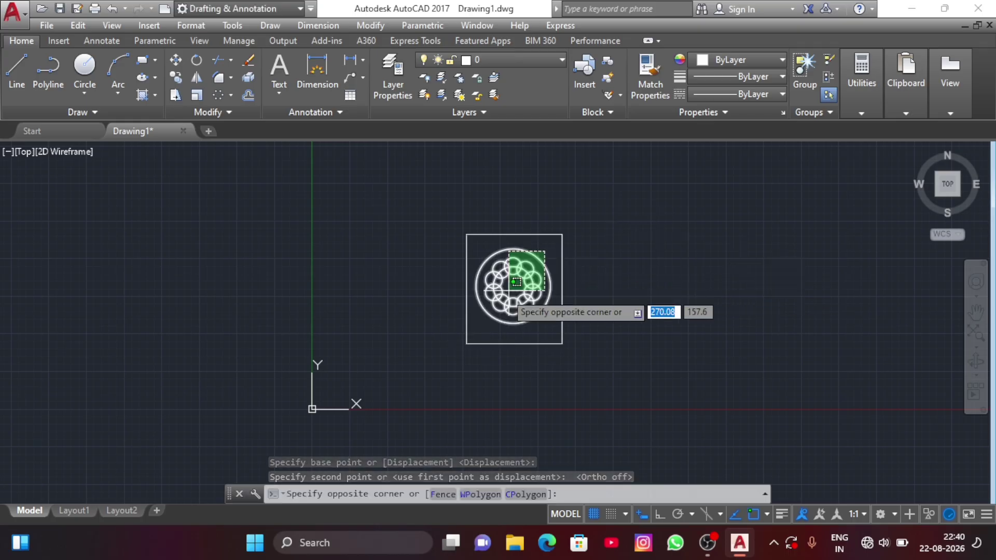
click(487, 308)
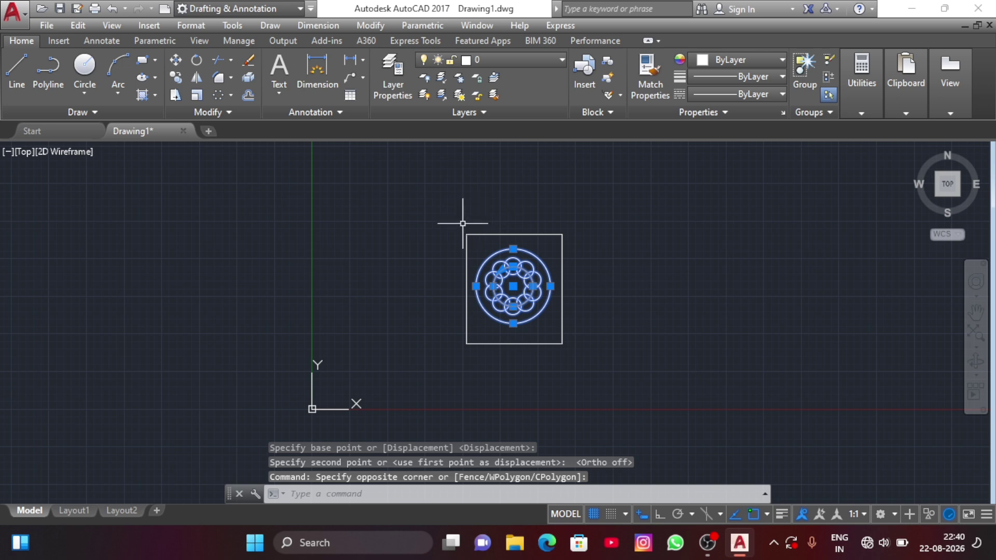
text(SC)
key(Return)
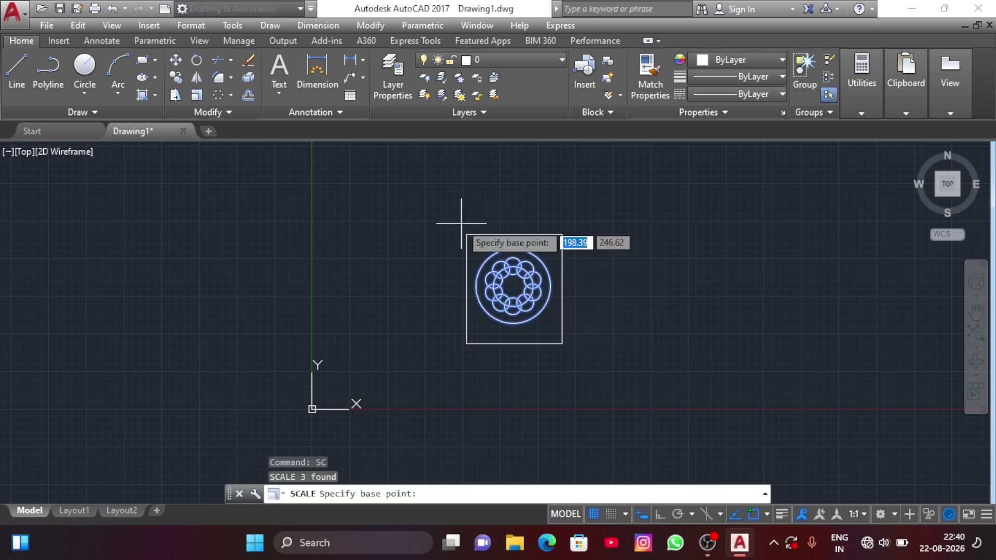
click(513, 285)
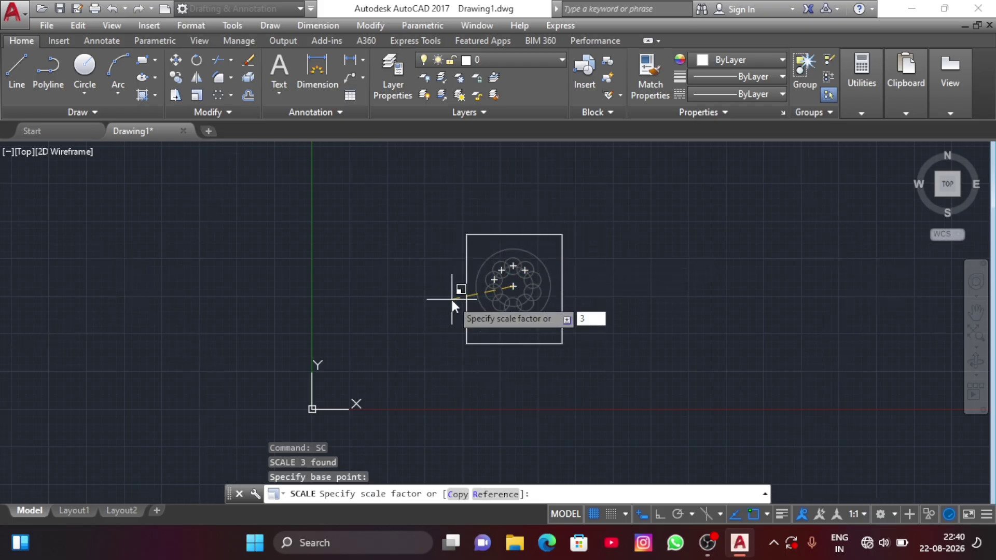
key(Return)
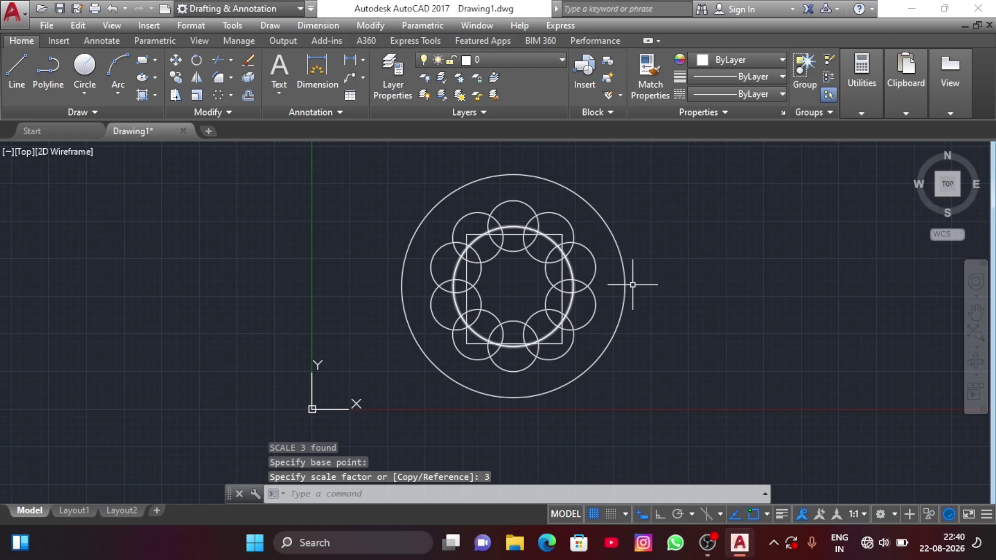
Scale the outer circle and the ring of small circles by a factor of .25 from a base point just right of the outer circle.
click(650, 225)
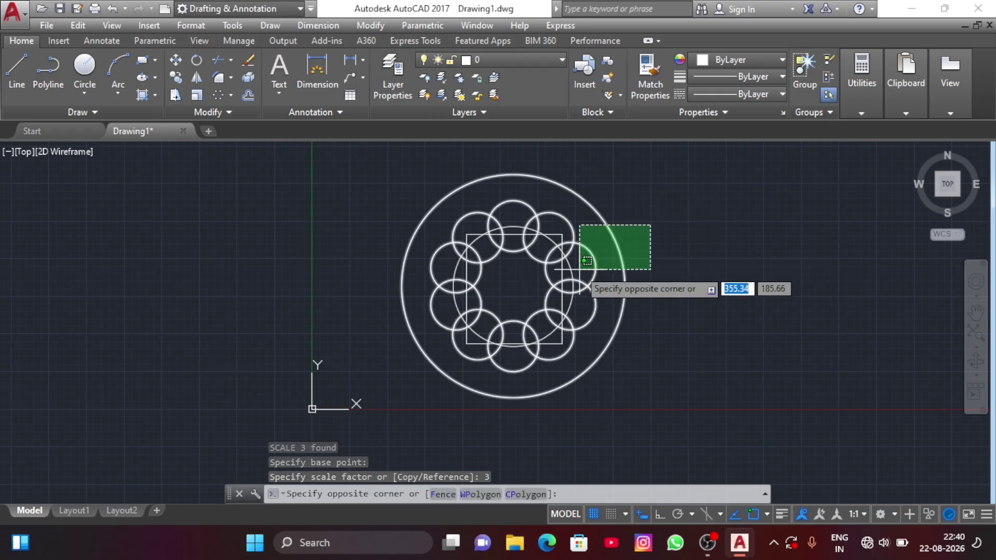
click(587, 261)
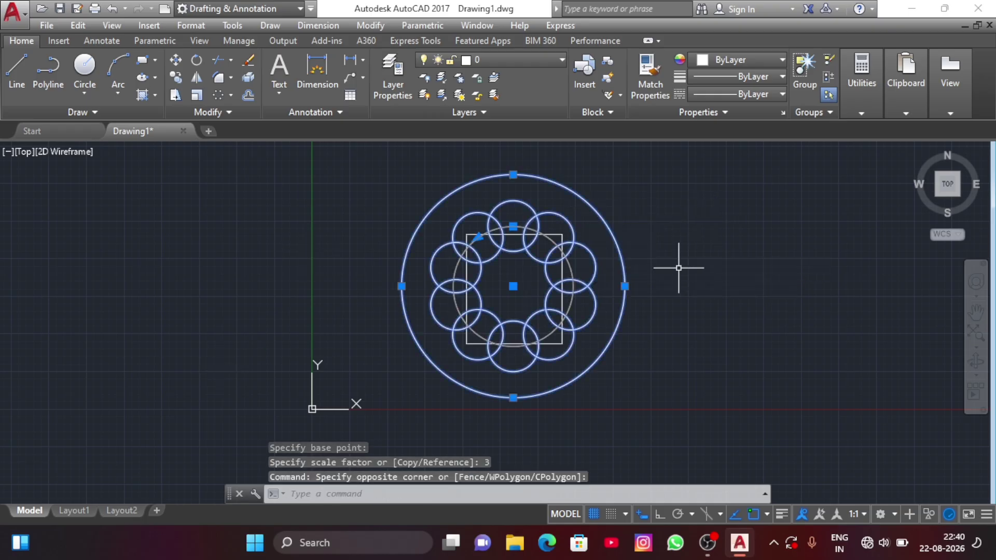
click(199, 94)
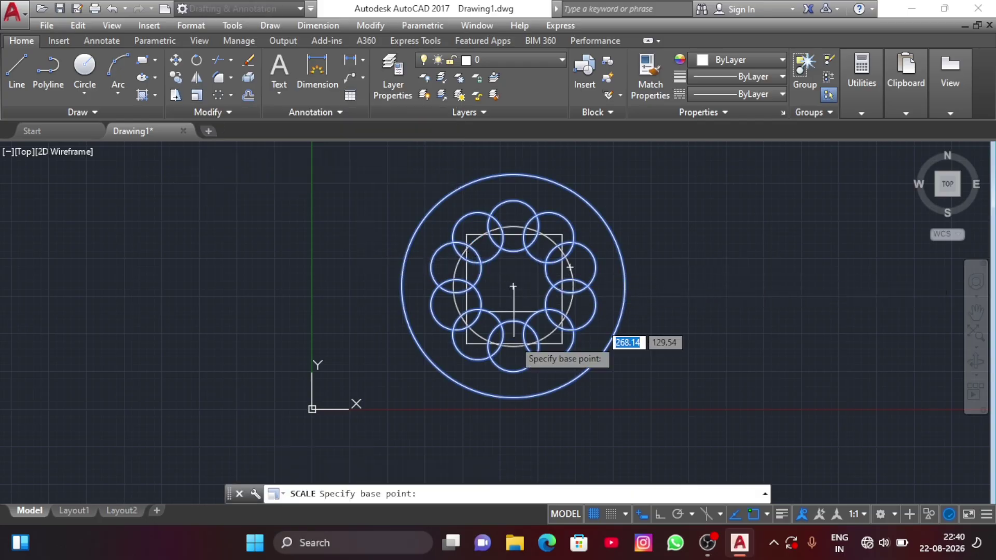
click(638, 283)
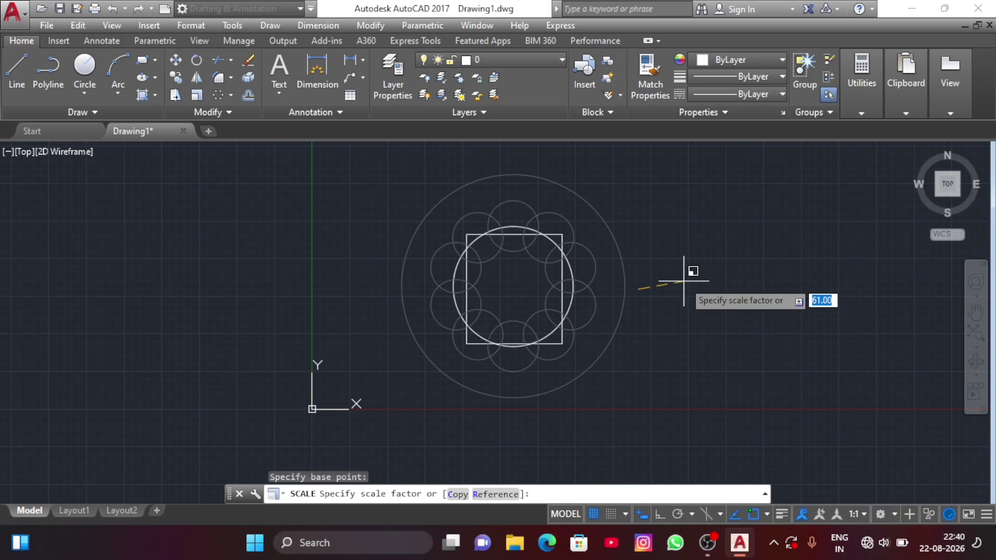
text(.25)
key(Return)
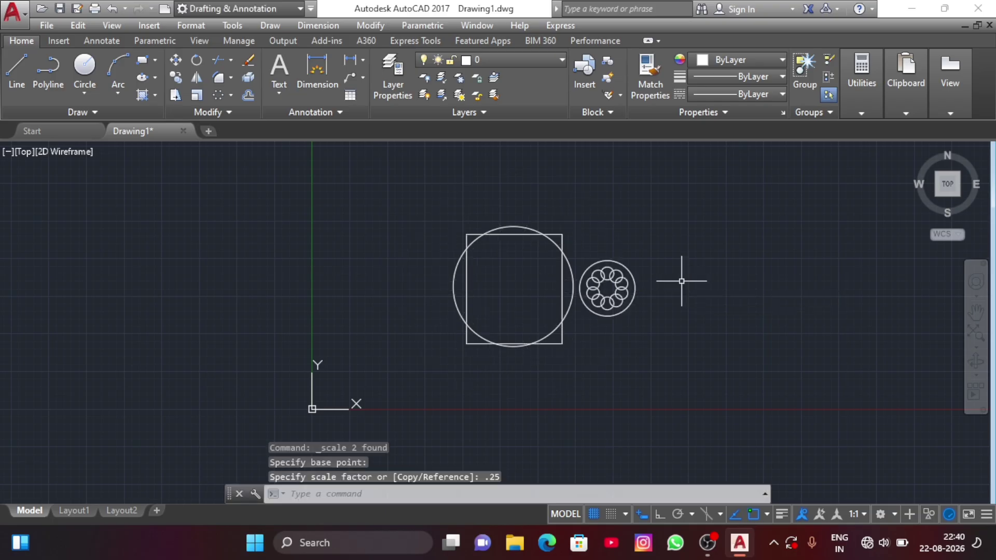
Erase the leftover circle overlapping the rectangle and move the small circular pattern by its centre into the rectangle.
click(549, 239)
key(Delete)
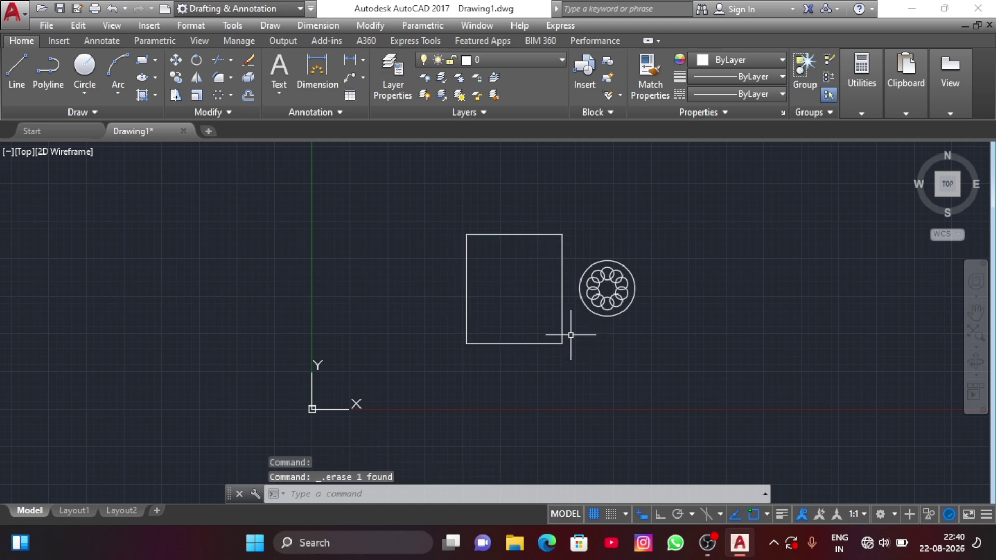
click(689, 278)
click(592, 311)
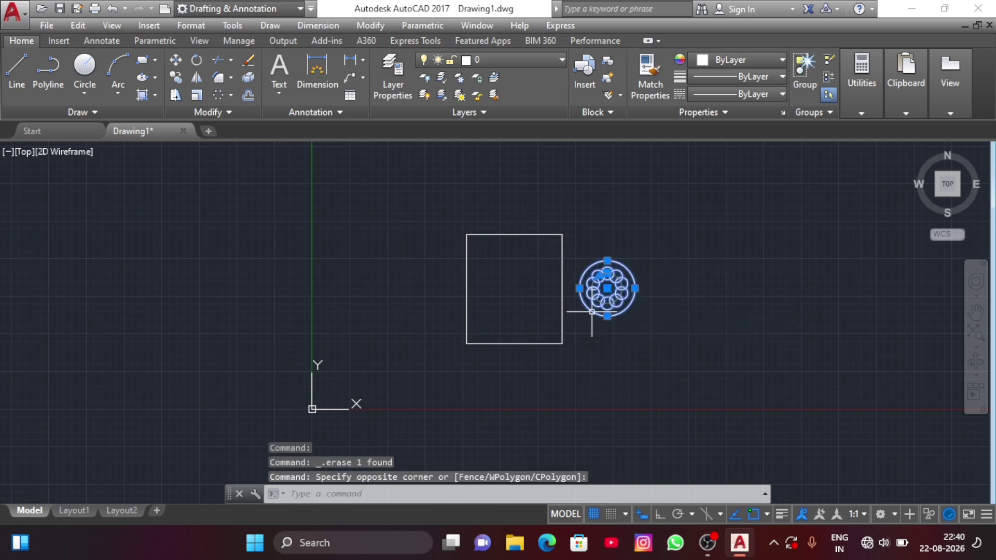
click(174, 60)
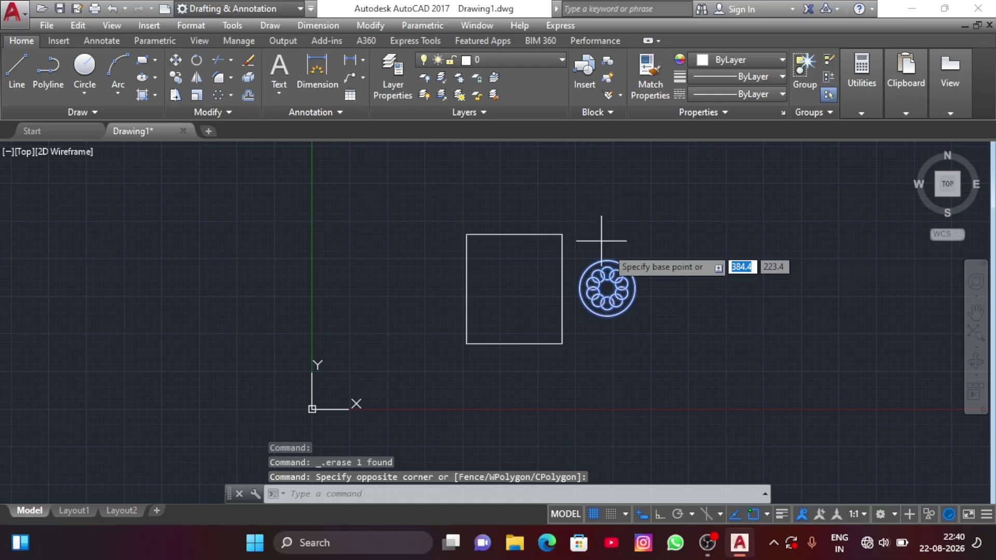
click(607, 288)
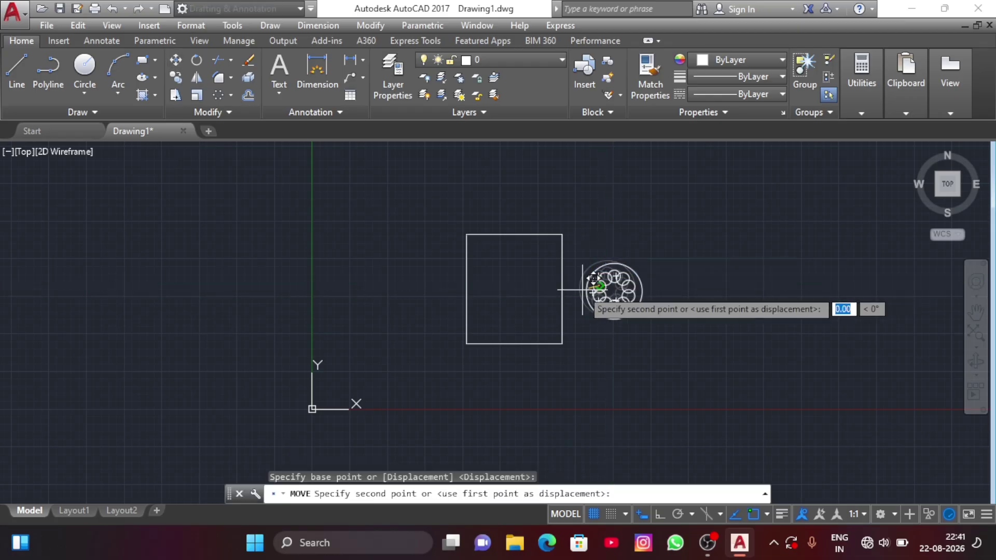
click(522, 288)
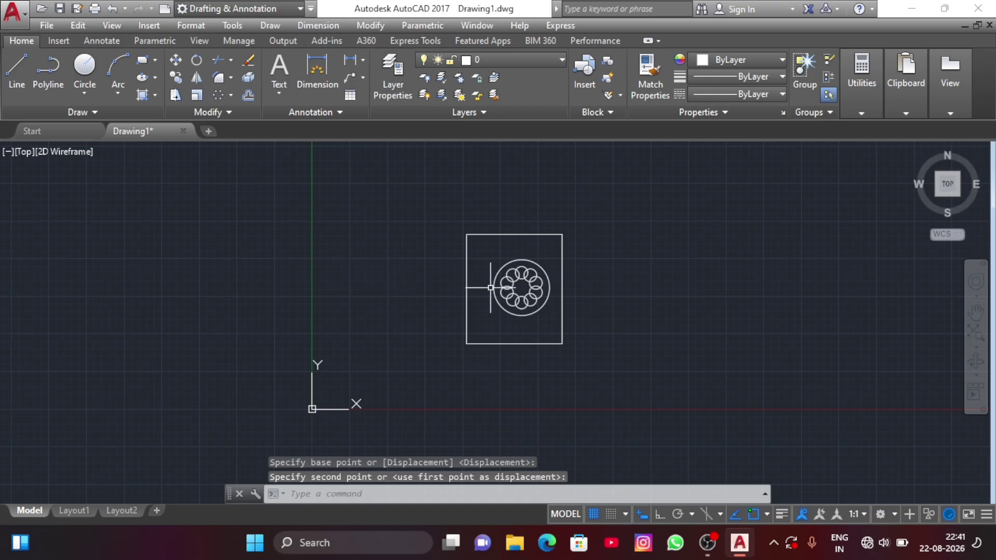
Erase the rectangle together with the circular pattern inside it.
click(638, 179)
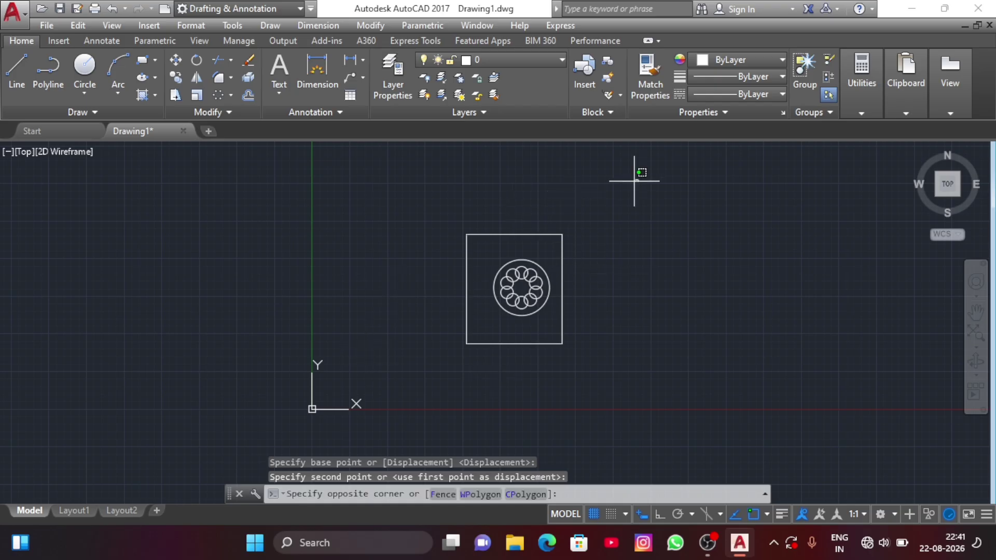
click(415, 353)
key(Delete)
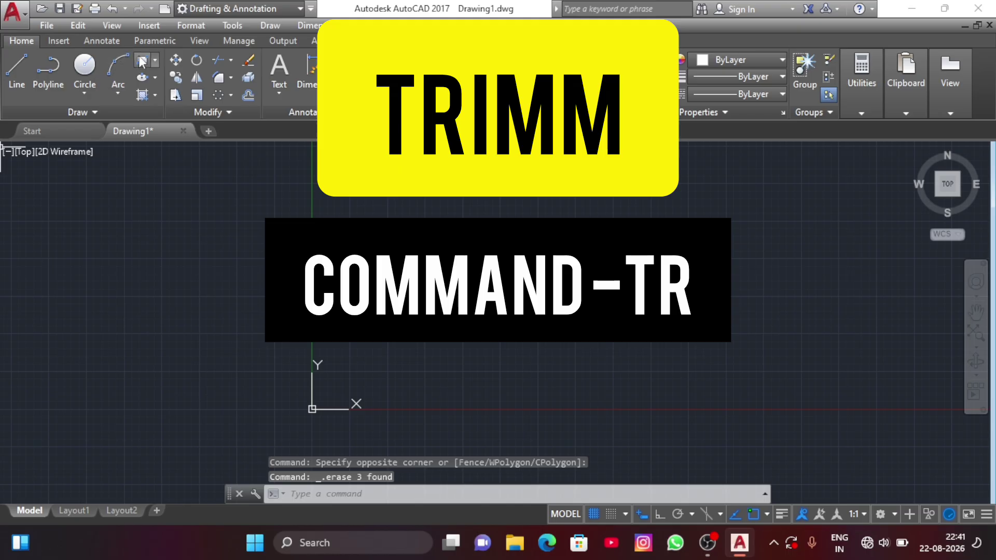
Draw a rectangle about 140 by 128 units and a circle centred on its top edge's midpoint, reaching the upper-right corner.
click(141, 61)
click(472, 358)
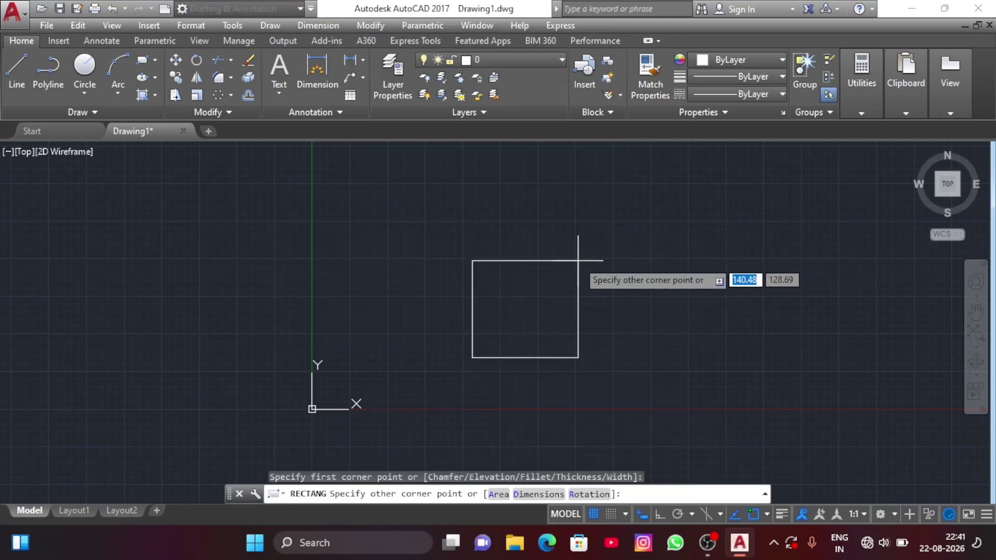
click(577, 262)
click(85, 66)
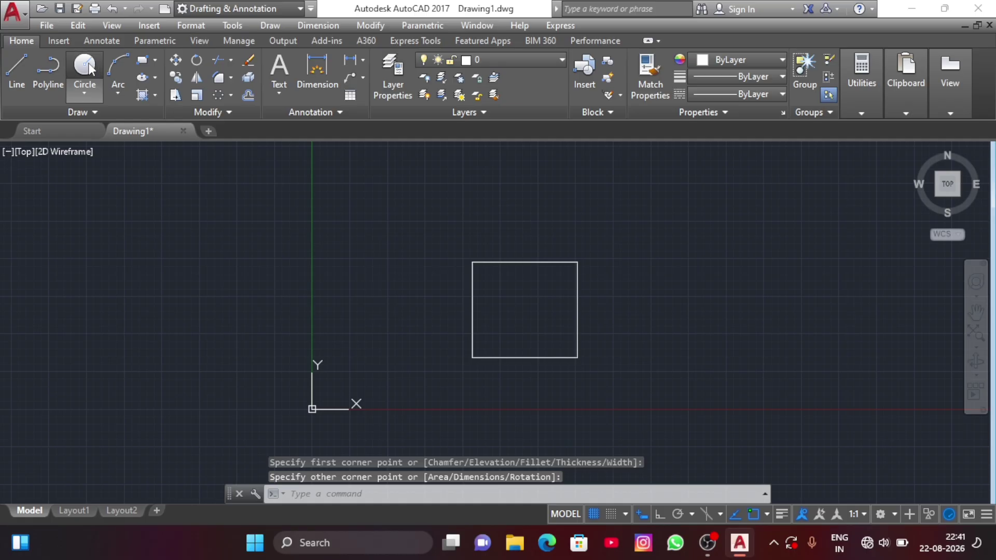
click(525, 262)
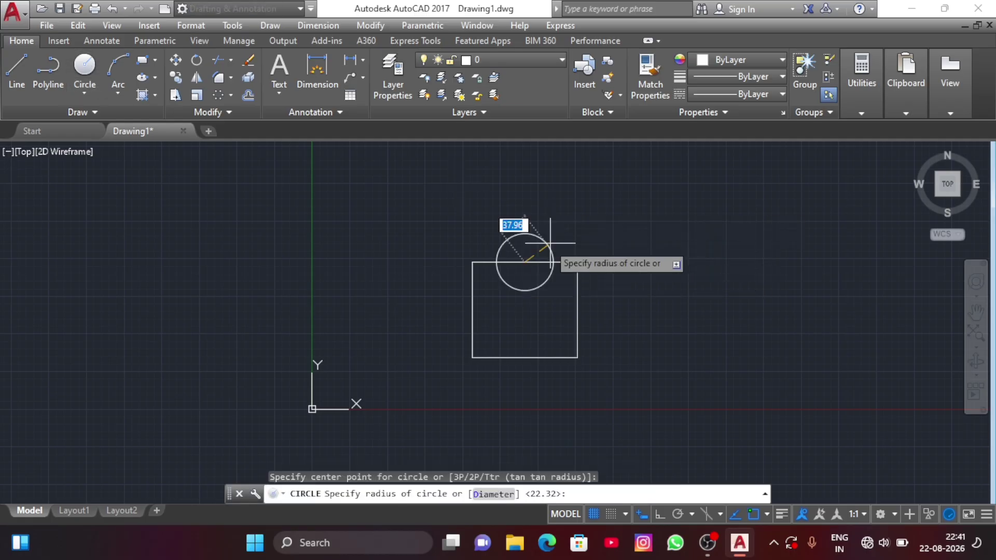
click(577, 262)
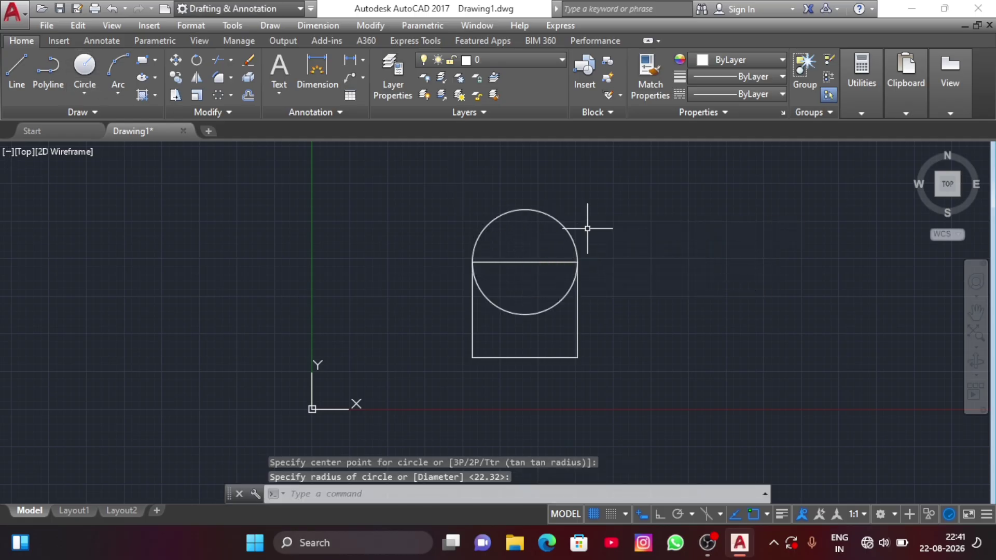
Erase the circle on the rectangle's top edge and undo the erase.
click(516, 312)
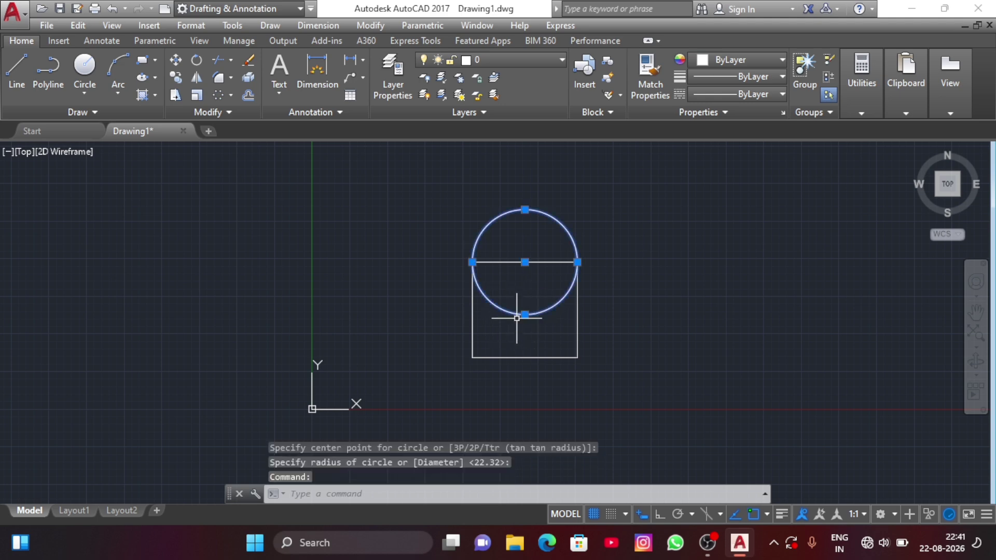
key(Delete)
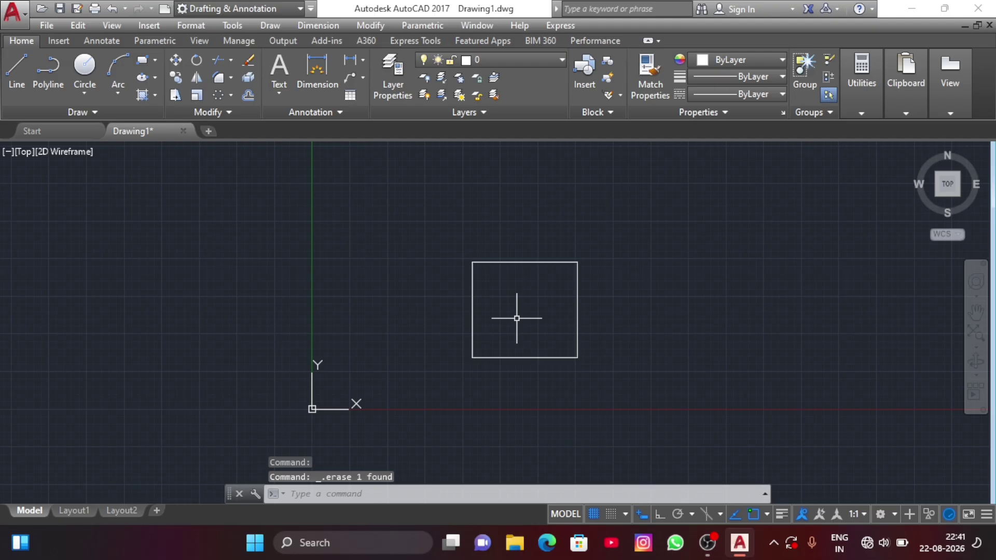
key(ctrl+z)
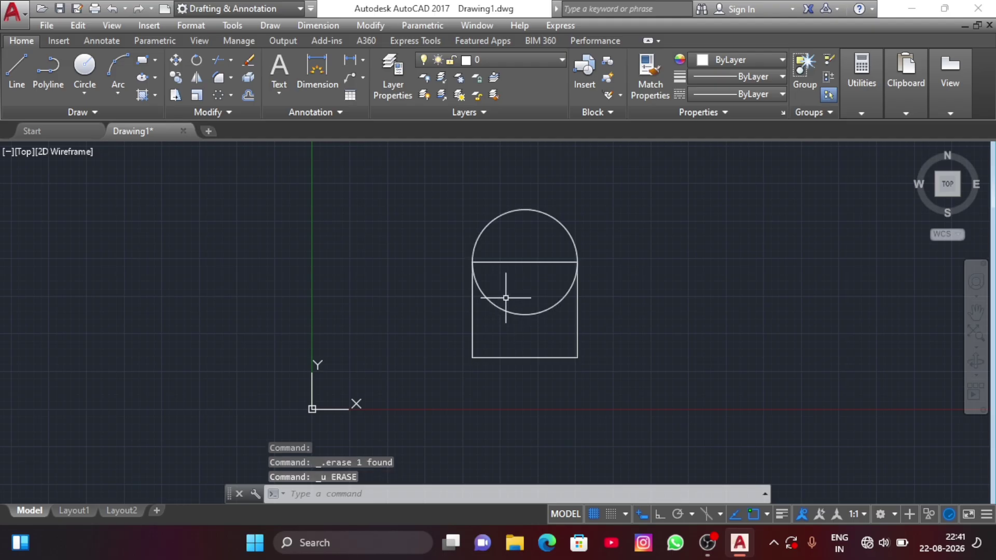
Trim away the rectangle's top edge and the circle's lower half, using all objects as cutting edges, to leave an arch outline.
scroll(506, 297, up, 2)
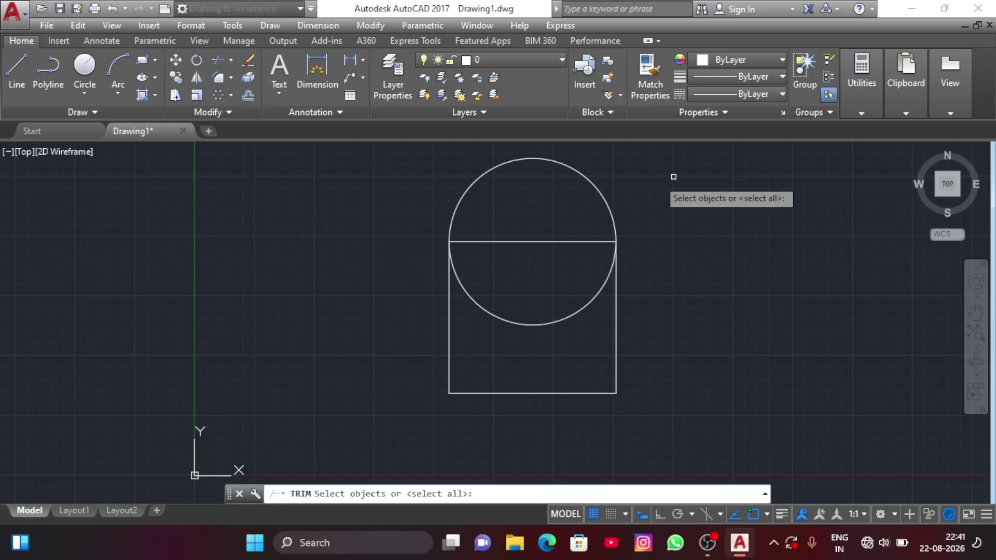
key(Return)
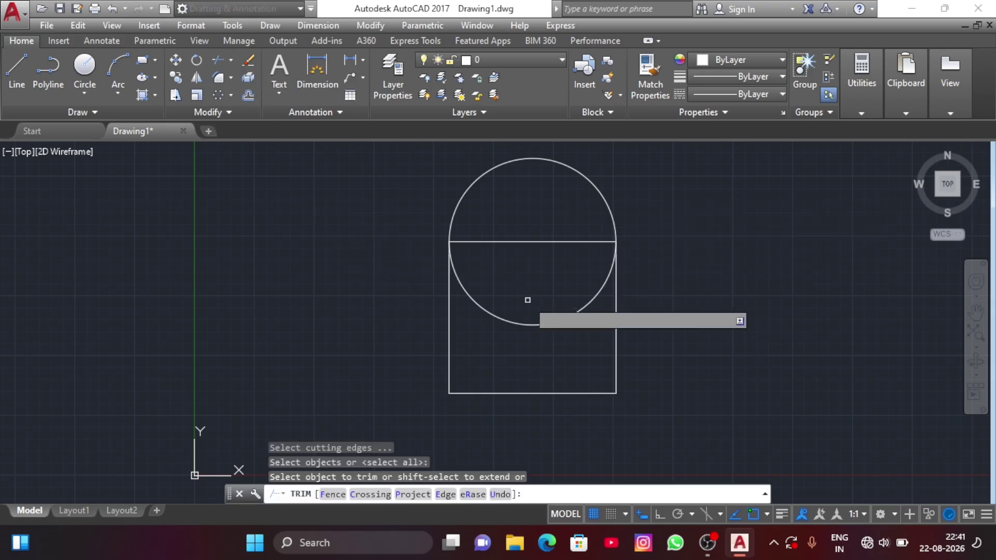
click(545, 325)
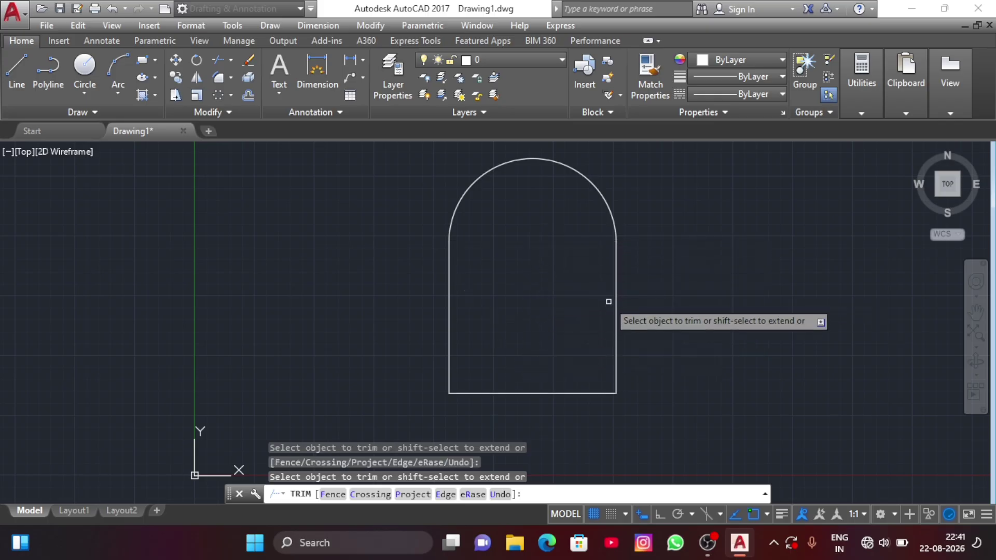
key(Escape)
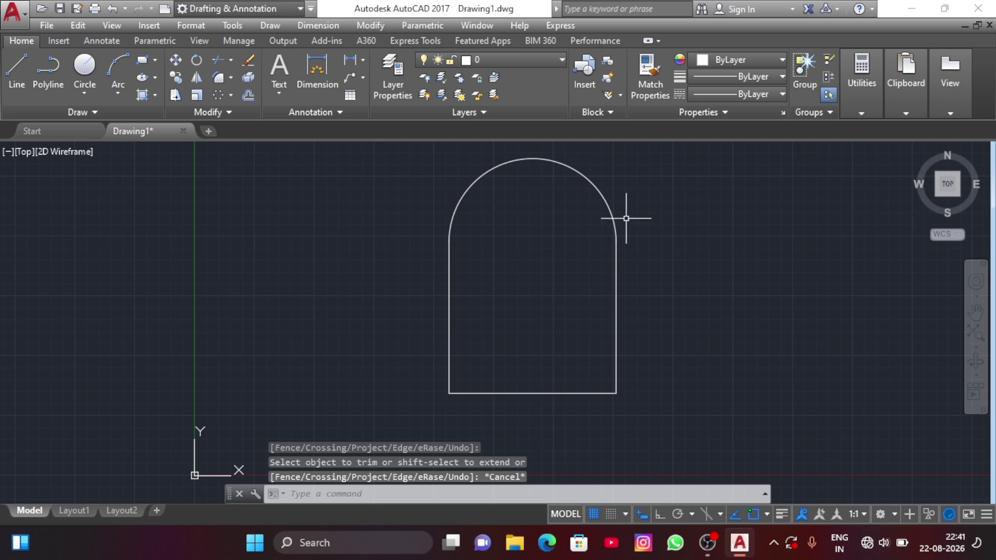
Erase the whole arch-topped outline.
click(669, 174)
click(399, 427)
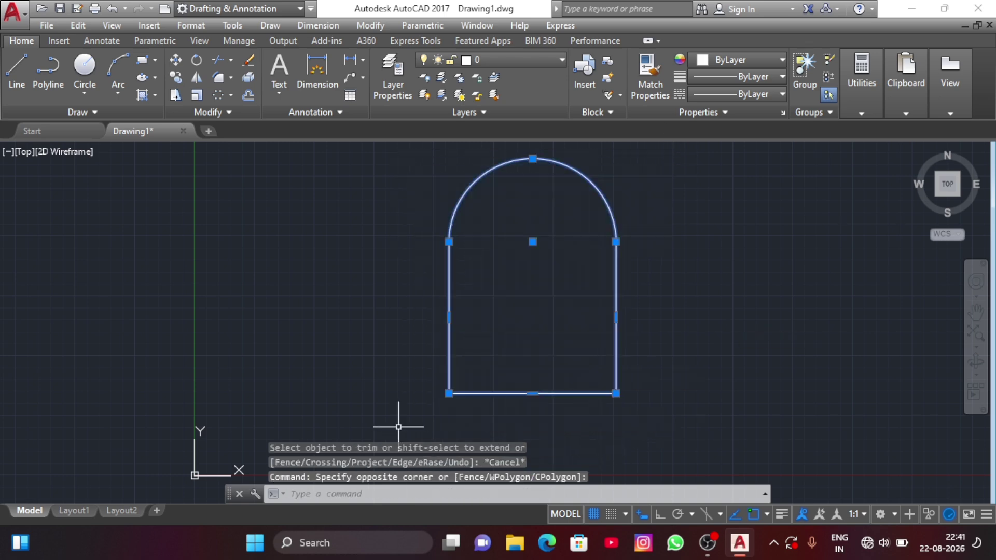
key(Delete)
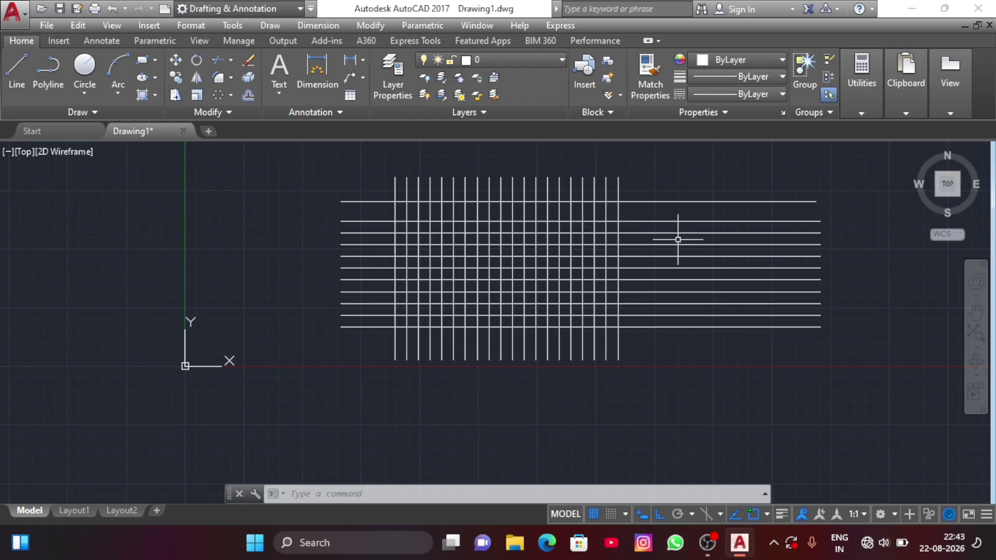
Trim three vertical and three horizontal grid lines, using the leftmost vertical and the second horizontal line from the top as cutting edges.
middle_drag(600, 256, 574, 280)
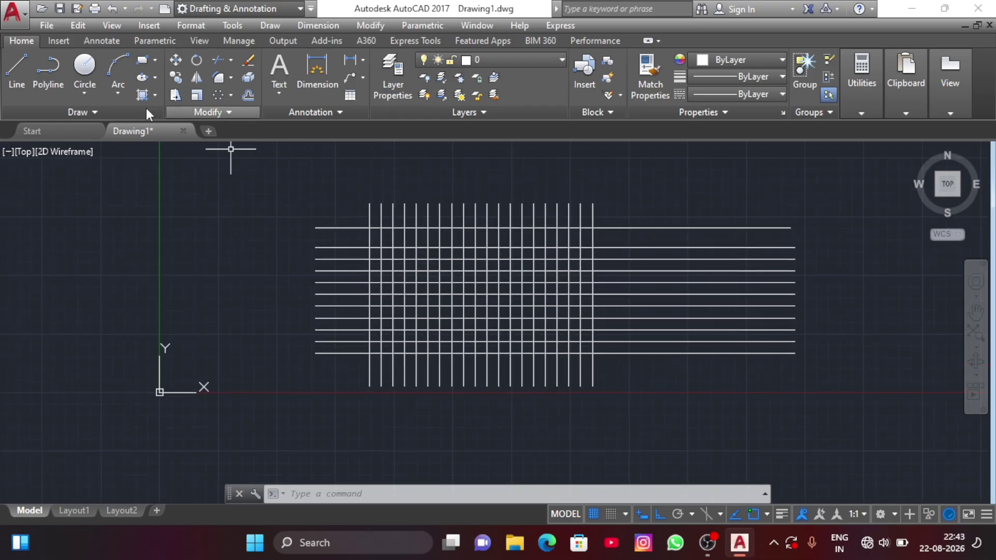
click(231, 61)
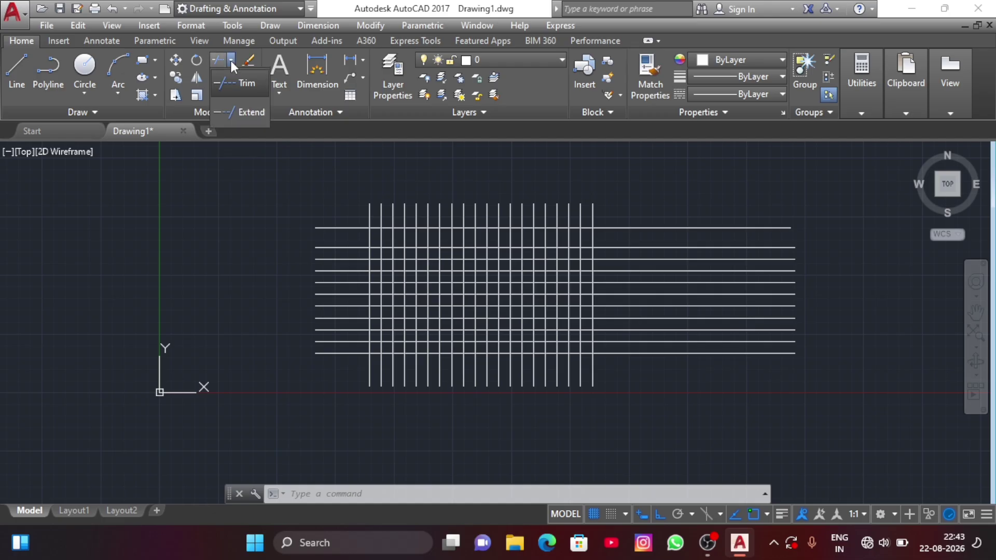
click(245, 83)
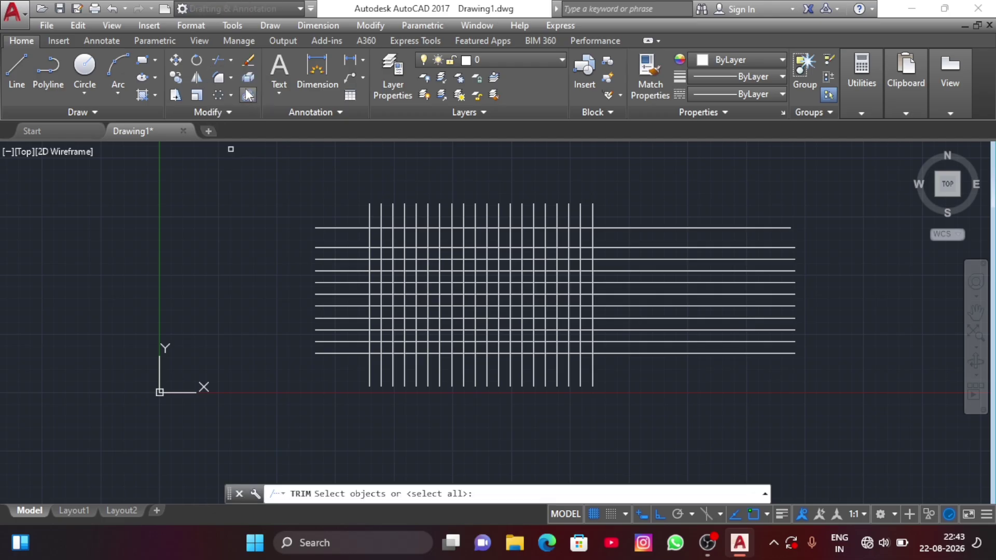
click(370, 280)
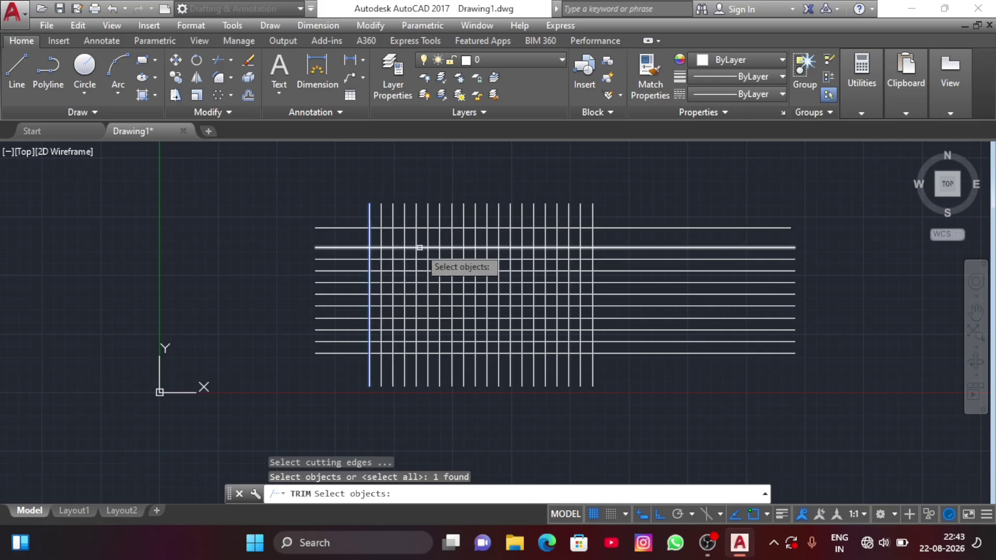
click(410, 247)
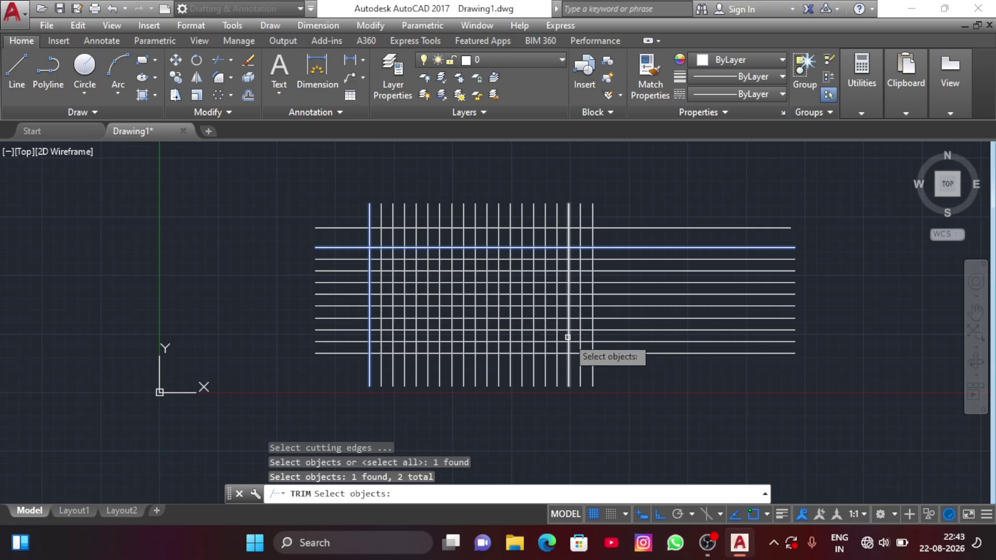
key(Return)
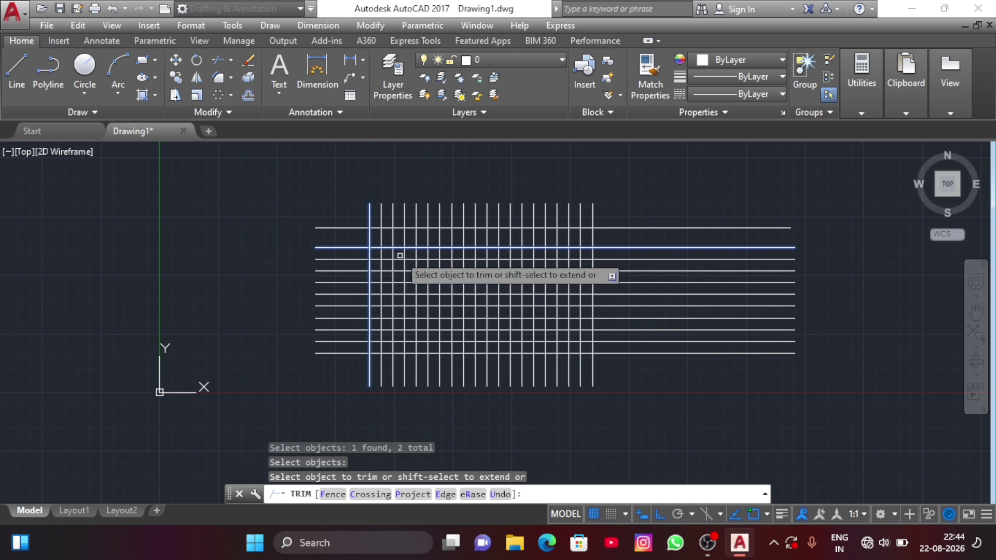
click(418, 318)
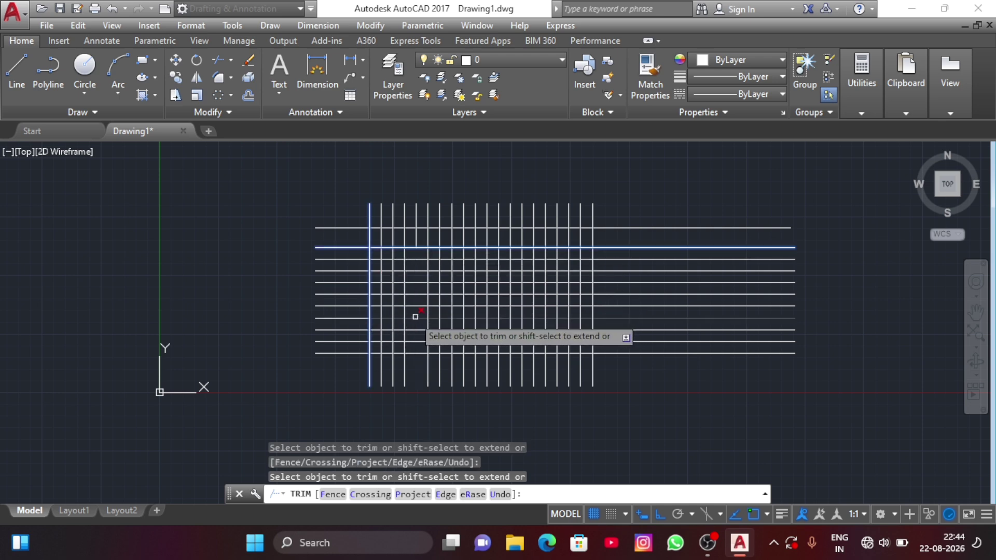
click(406, 317)
click(392, 320)
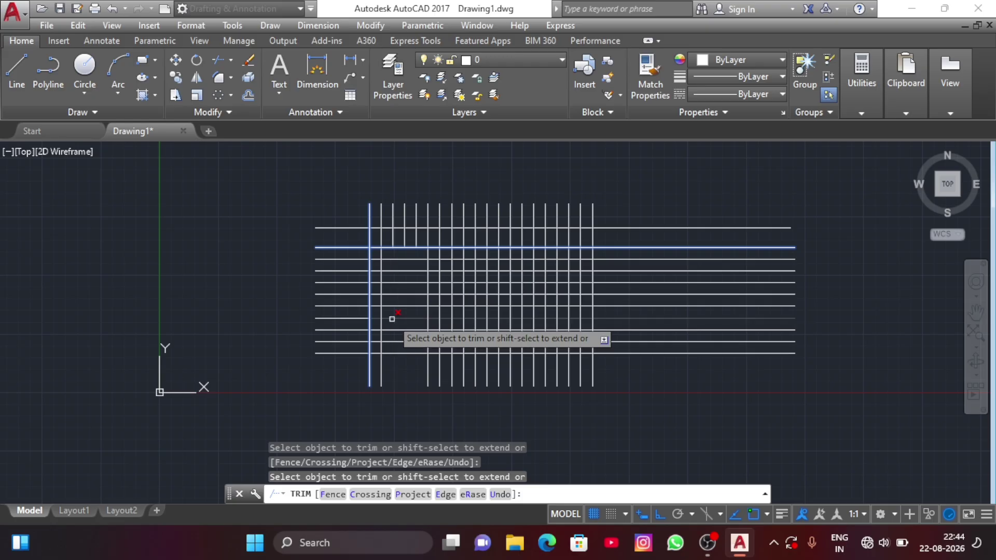
click(409, 300)
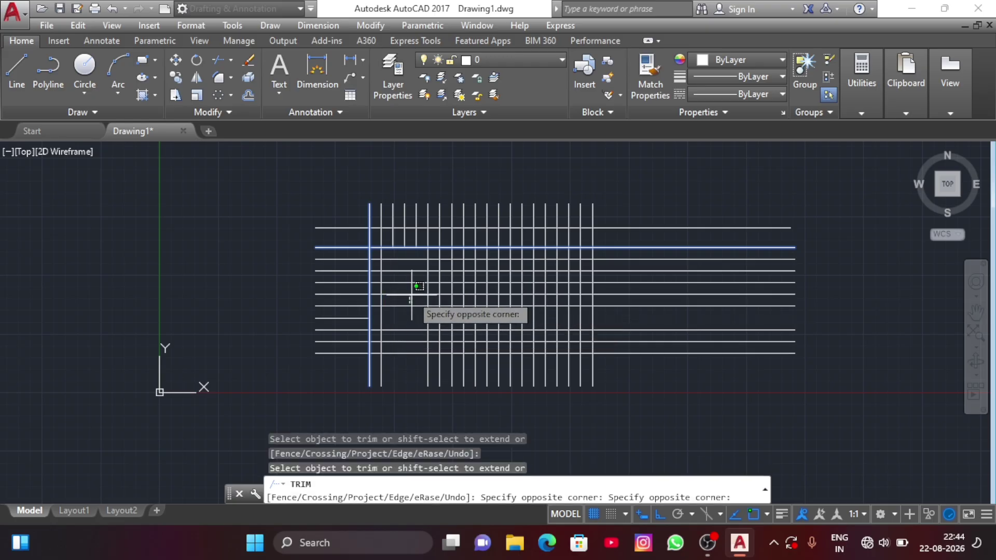
click(412, 290)
click(416, 283)
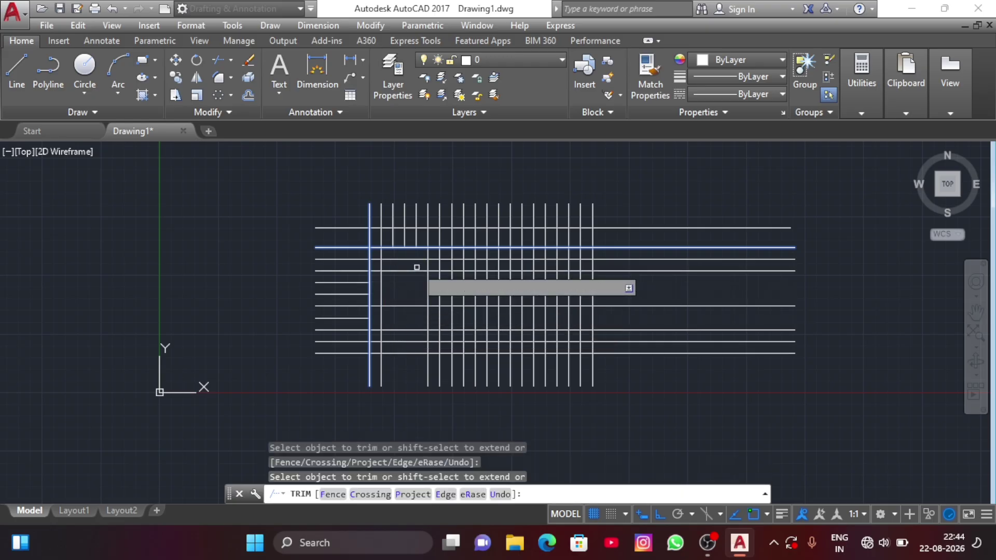
Undo the trims on the grid lines and end the Trim command.
key(ctrl+z)
key(ctrl+z)
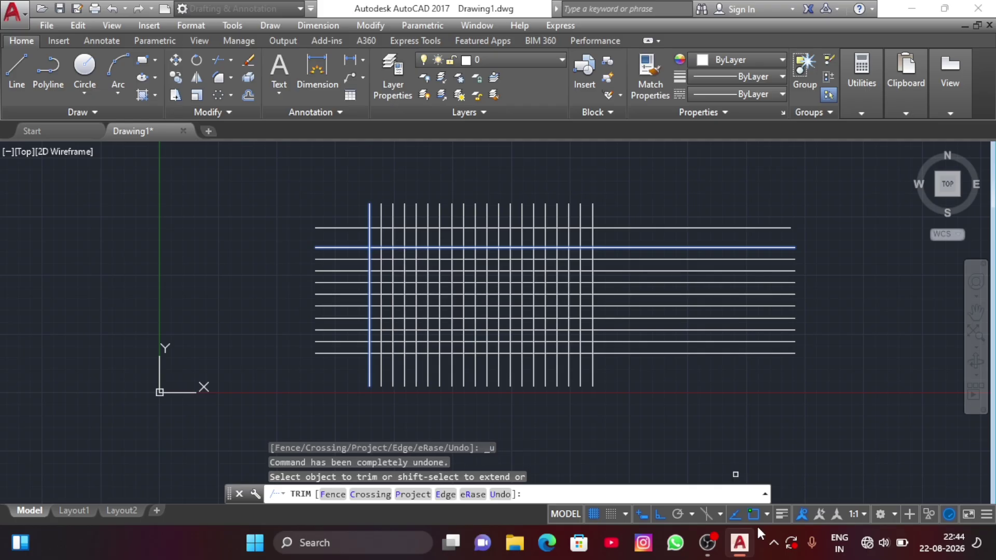
key(Escape)
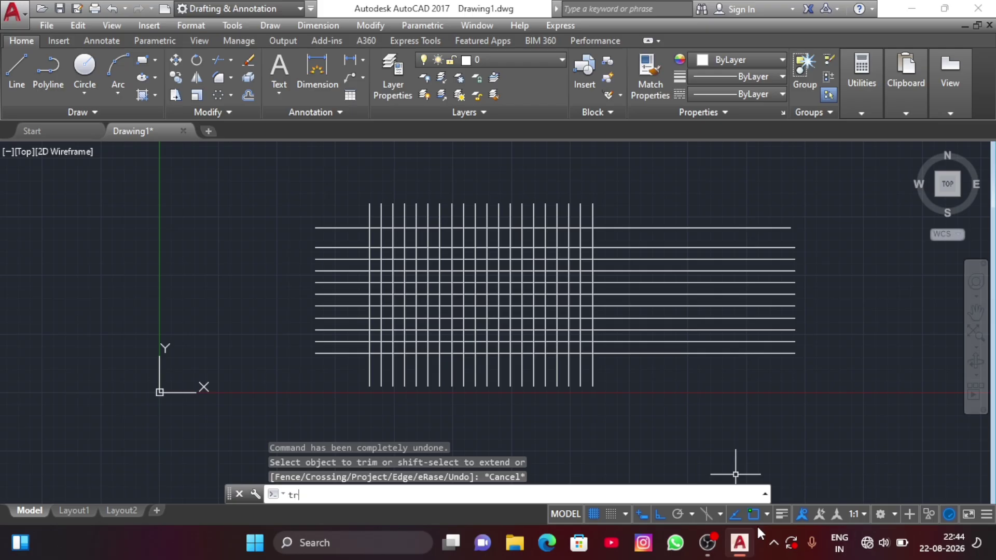
Trim one short horizontal segment between the third and fourth vertical lines with all objects as cutting edges, and undo it.
key(Return)
key(Return)
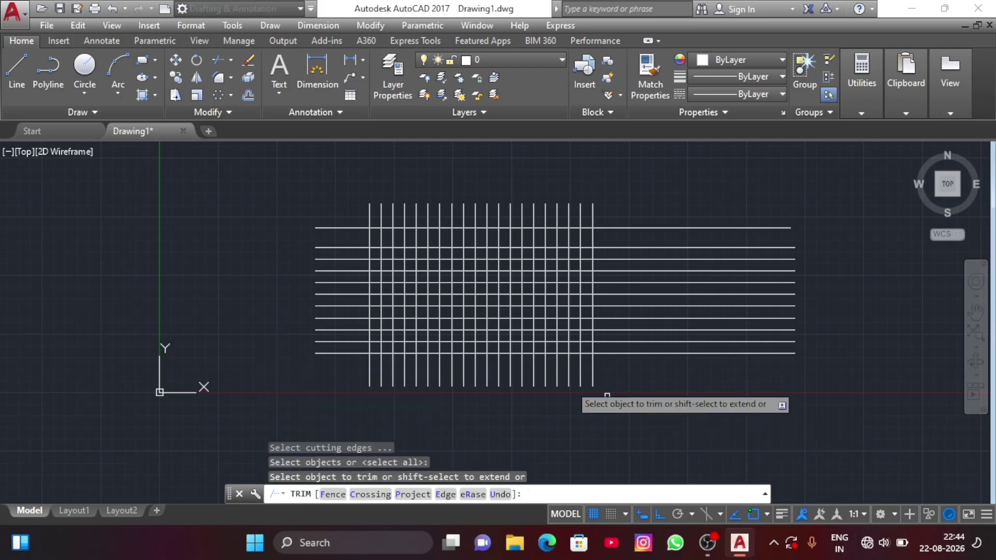
click(399, 288)
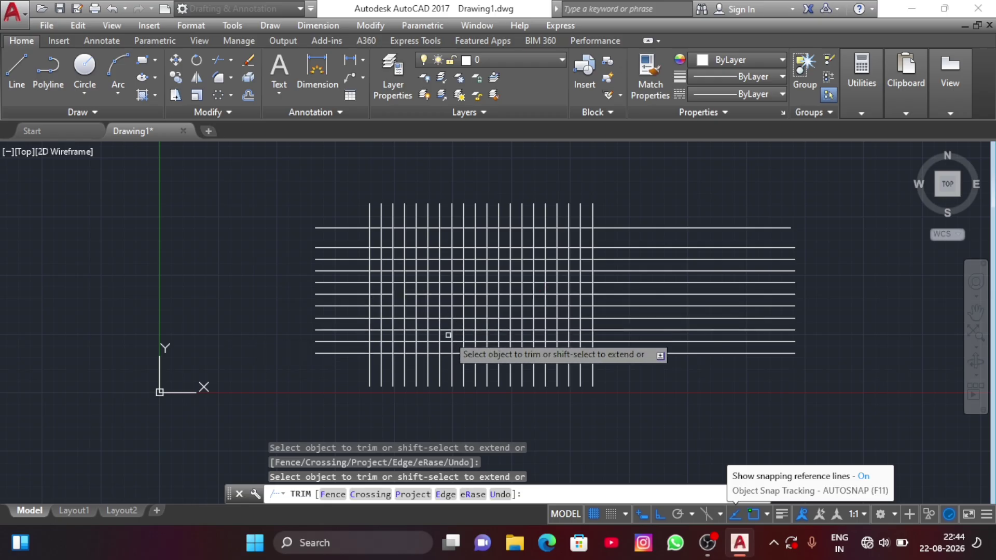
key(ctrl+z)
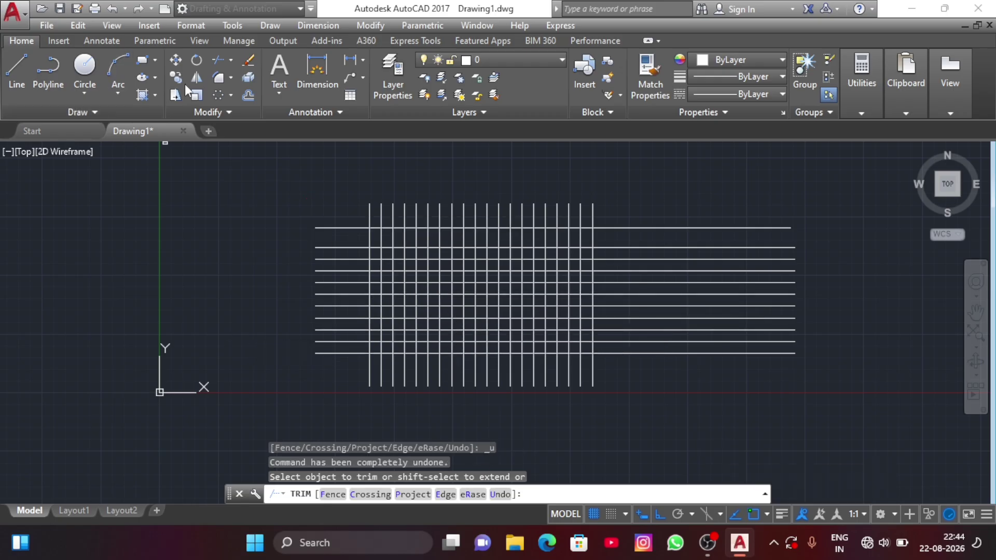
Trim the third vertical line below the second horizontal line, using that line and the leftmost vertical line as cutting edges.
click(227, 59)
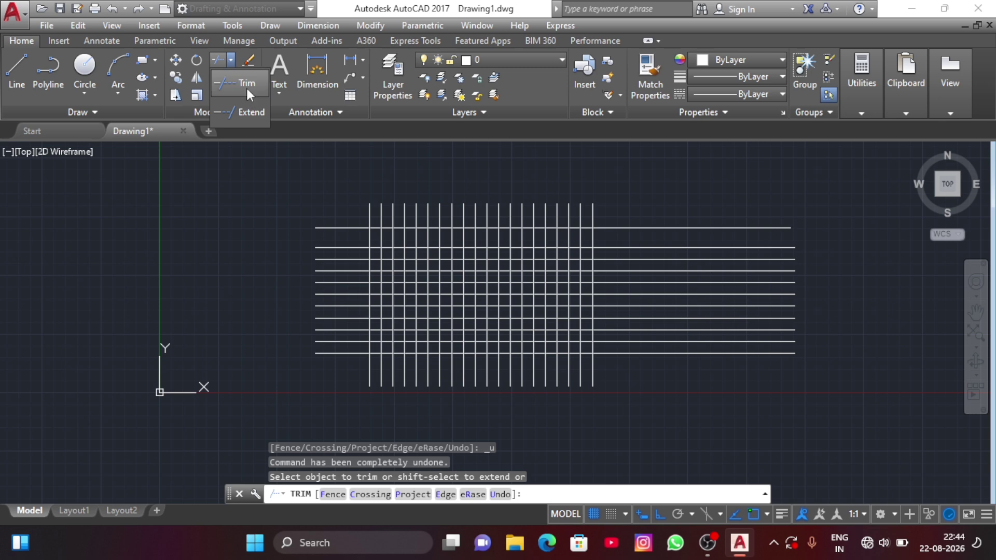
click(368, 287)
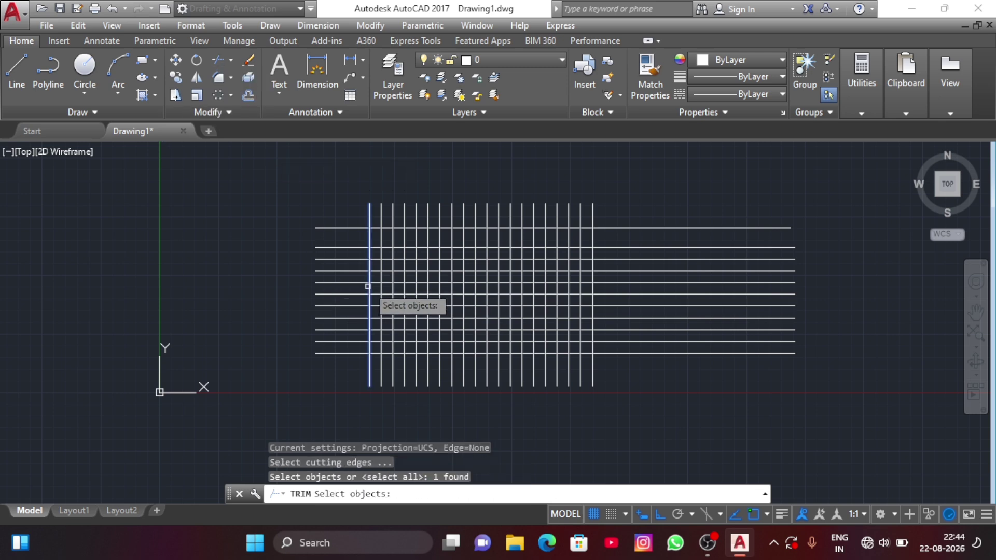
click(384, 247)
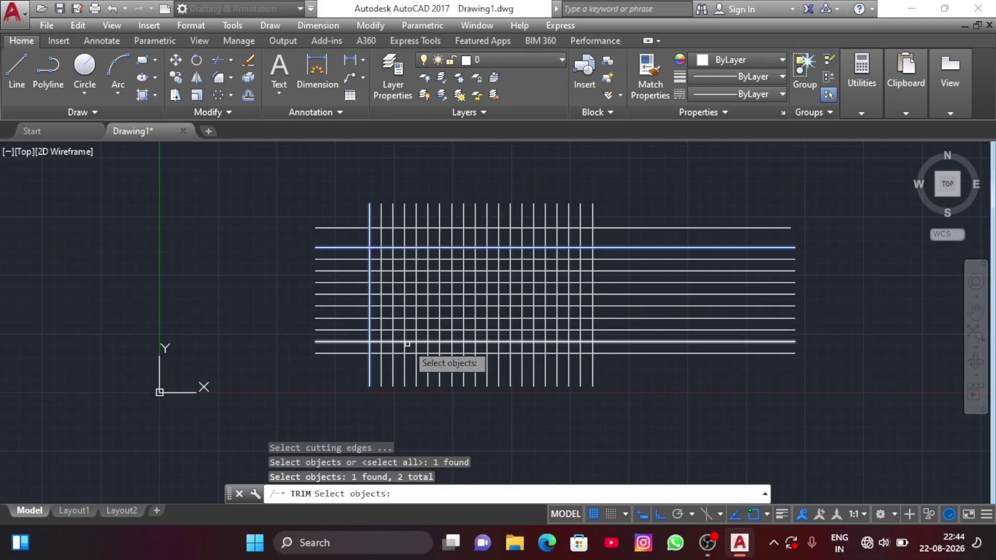
key(Return)
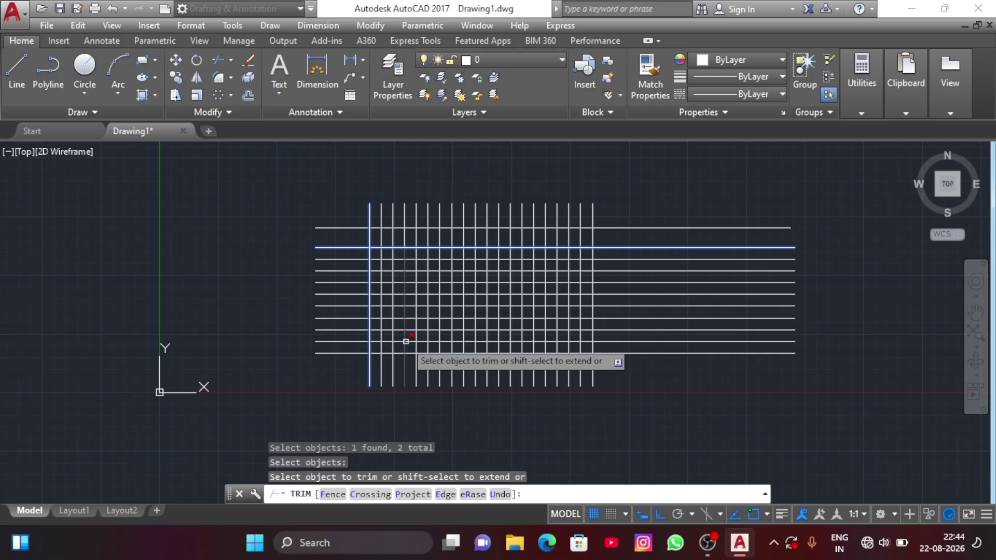
click(392, 371)
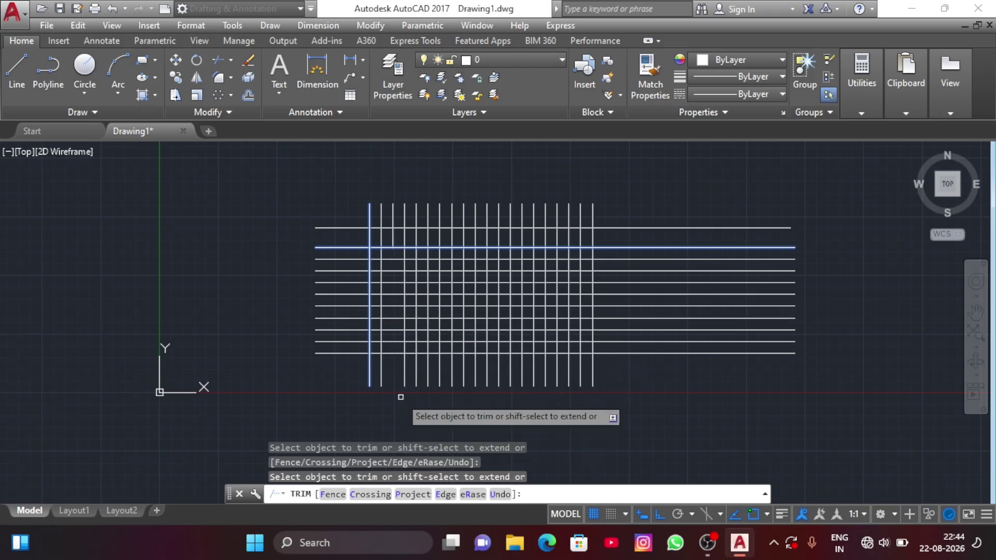
Try trimming the two lowest horizontal lines at the leftmost vertical line, undo both trims and end the command.
click(388, 353)
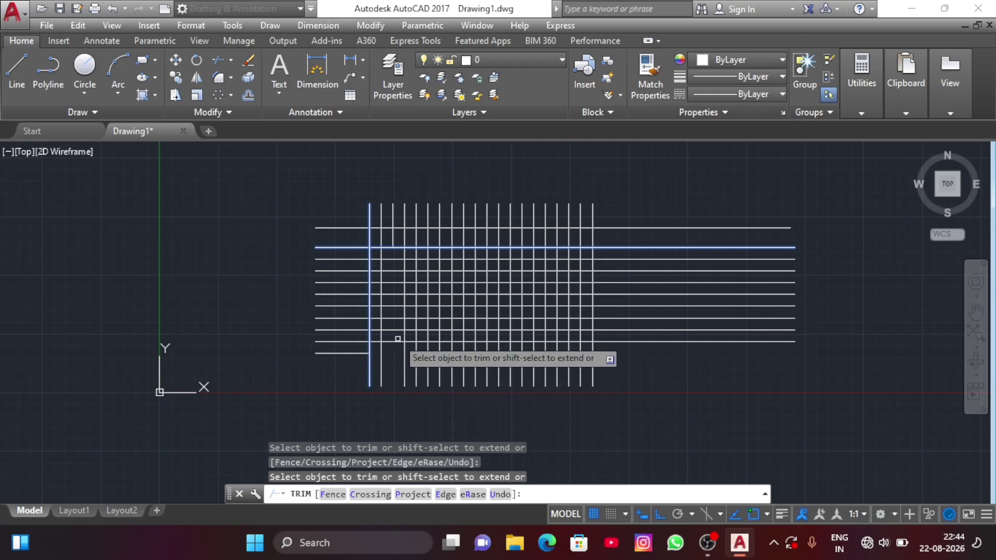
click(397, 341)
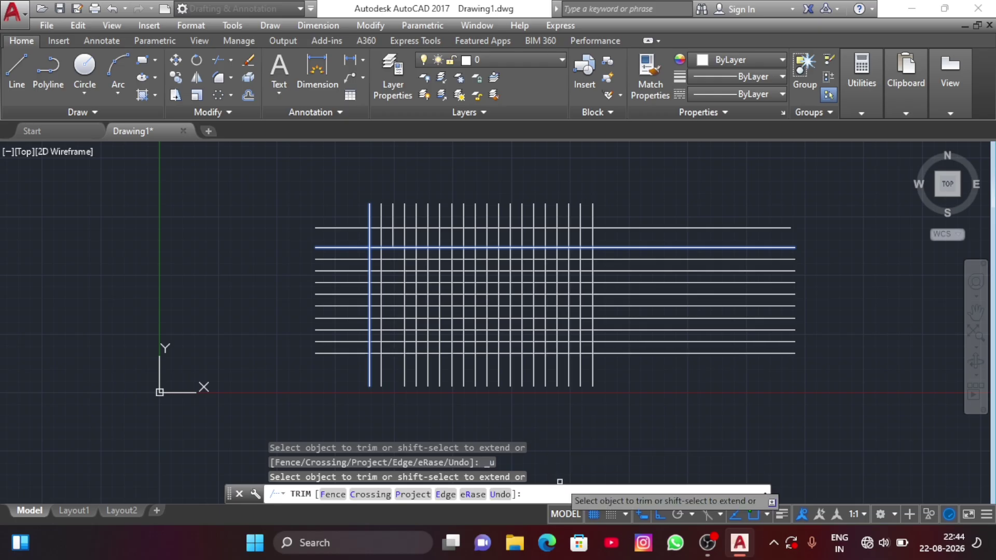
key(Escape)
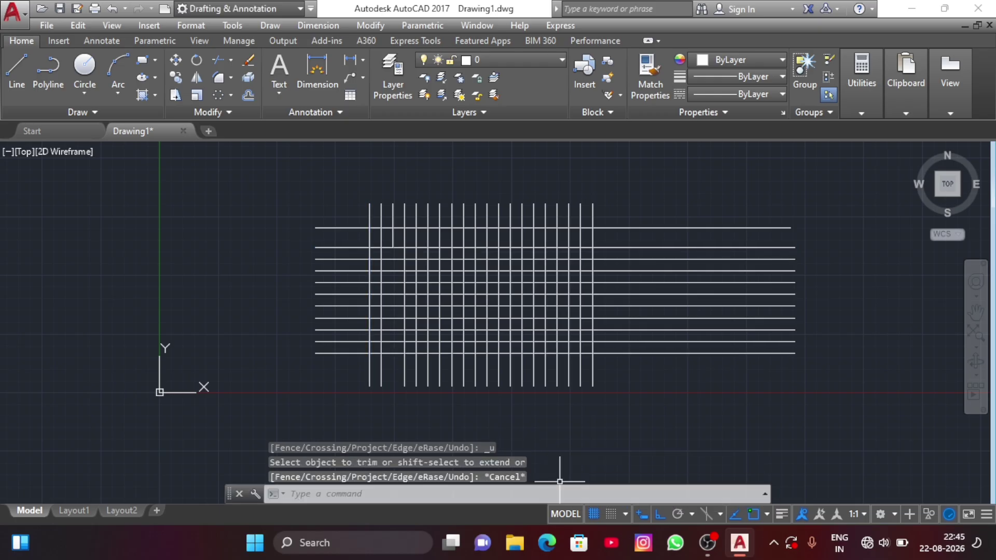
Trim all line ends protruding outside the grid with a Fence around its four sides, using all objects as cutting edges.
key(Return)
key(Return)
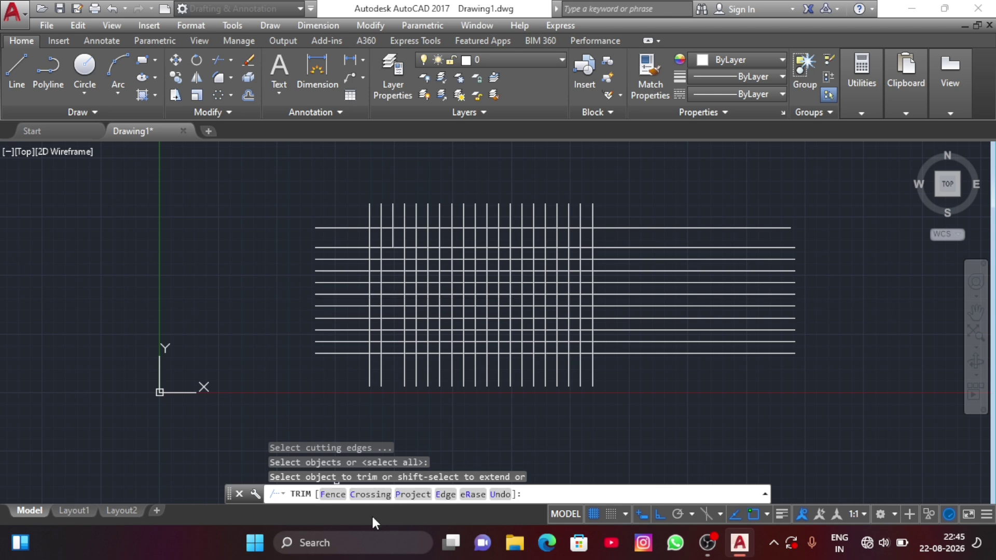
click(325, 502)
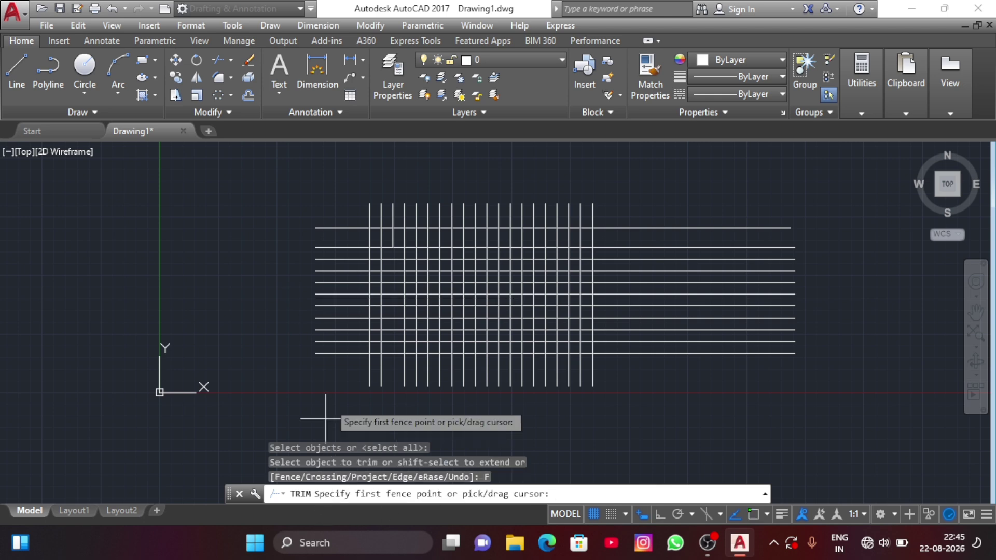
click(338, 377)
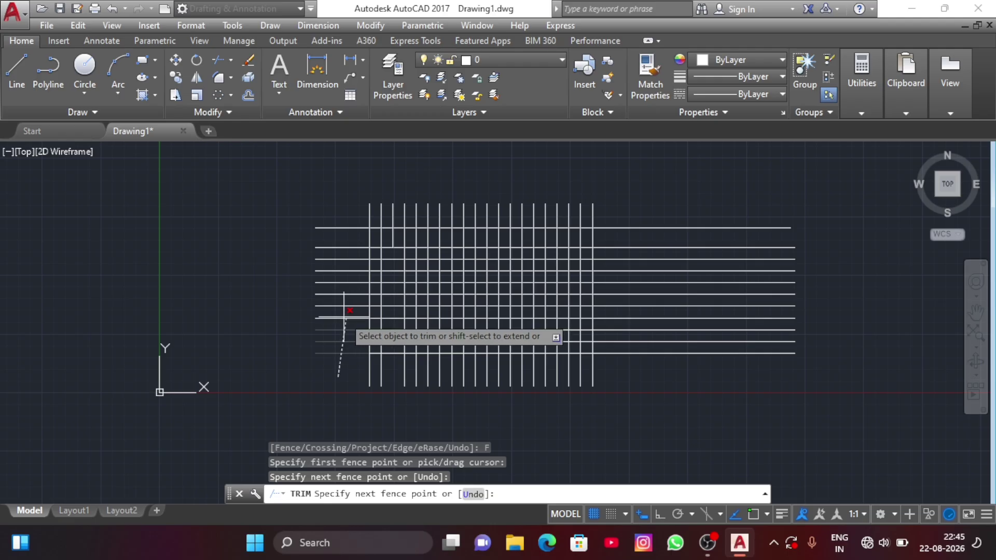
click(340, 312)
click(339, 264)
click(351, 227)
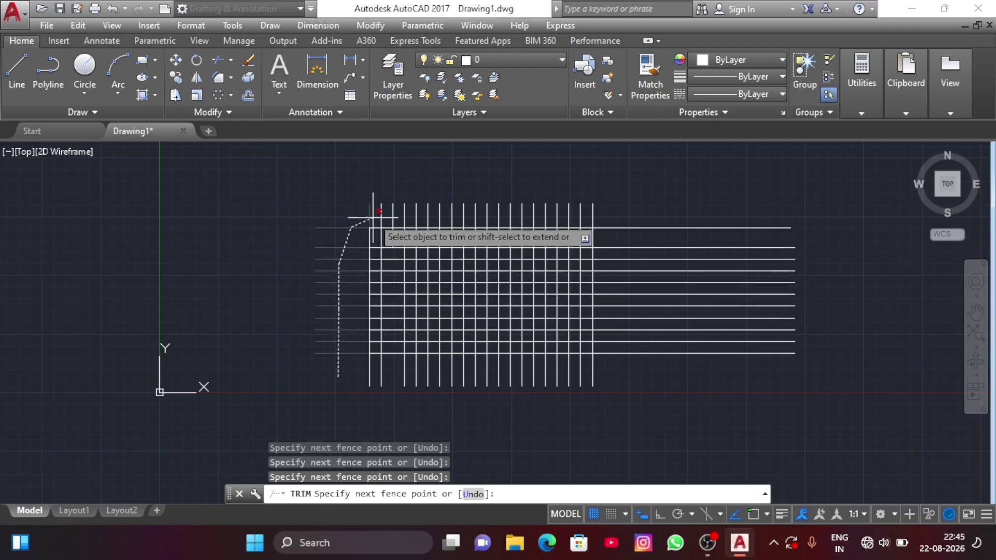
click(385, 214)
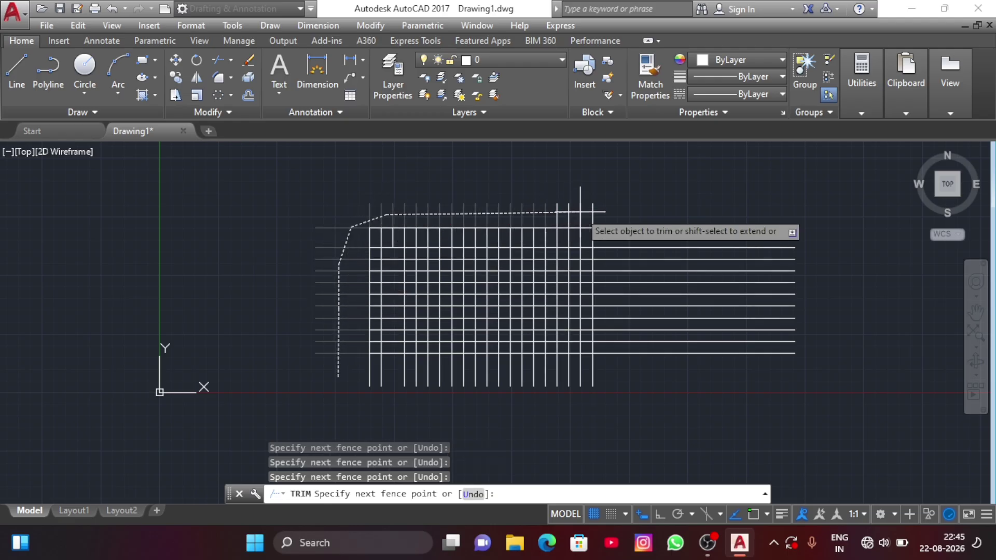
click(606, 209)
click(667, 215)
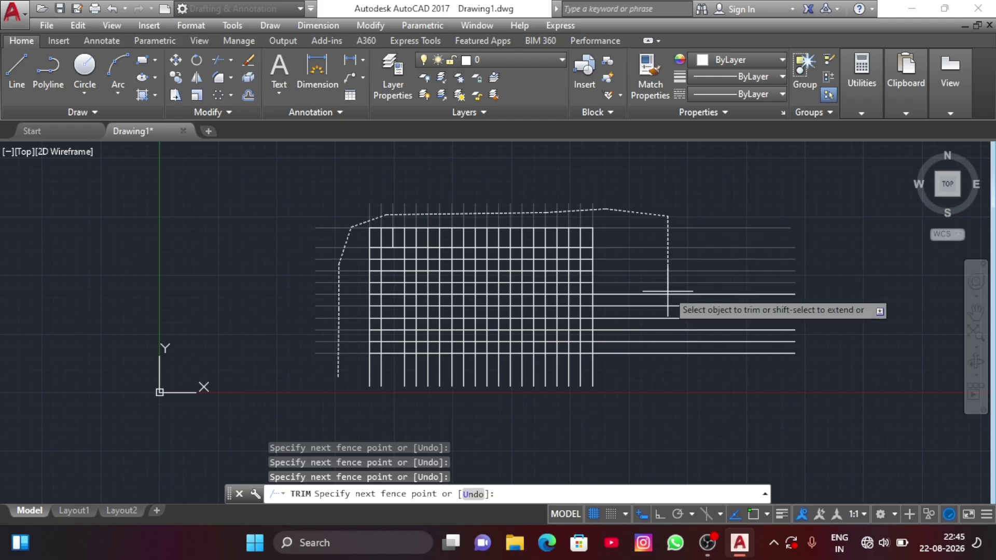
click(674, 379)
click(575, 368)
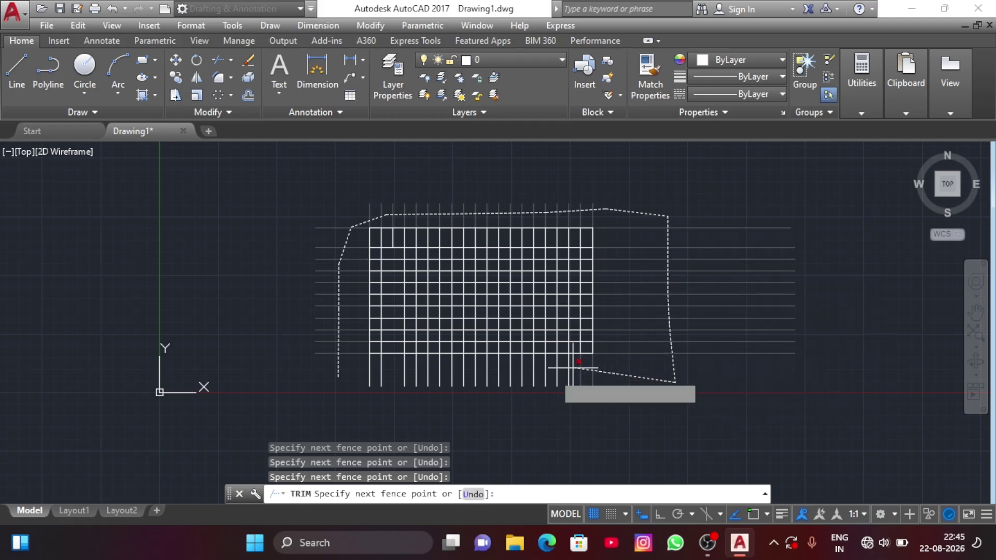
click(369, 381)
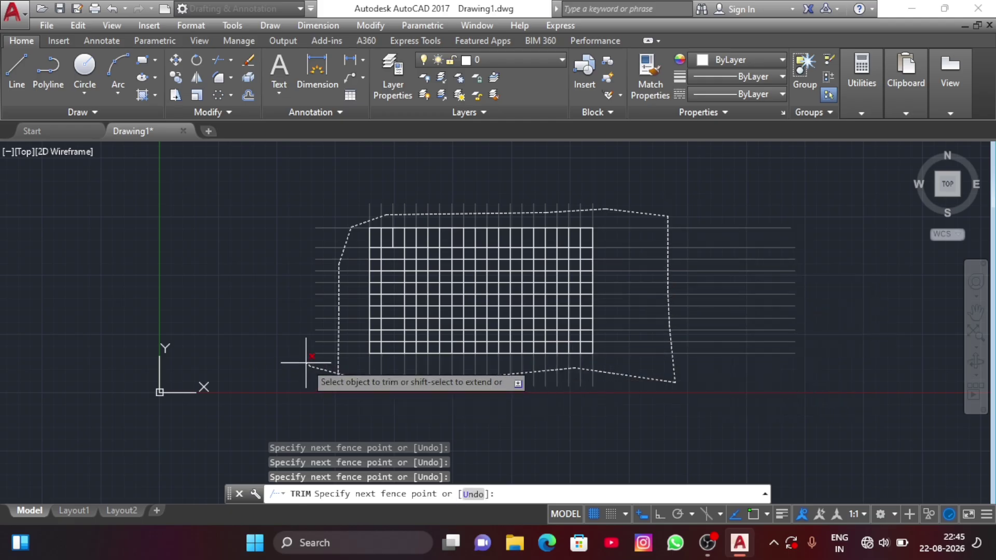
key(Return)
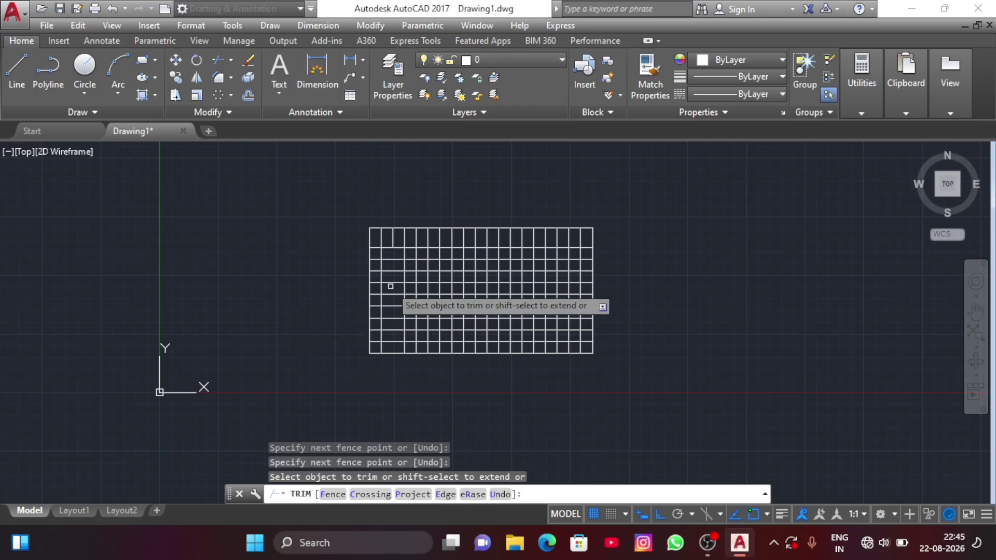
key(Return)
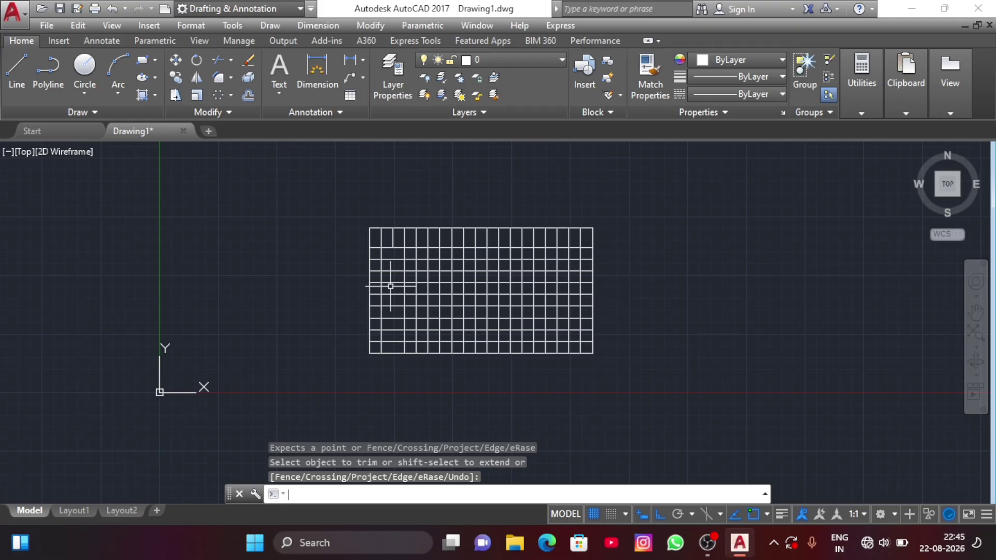
key(Escape)
Trim the segments forming the grid's upper-right corner with the Crossing option, using all objects as cutting edges.
text(tr)
key(Return)
key(Return)
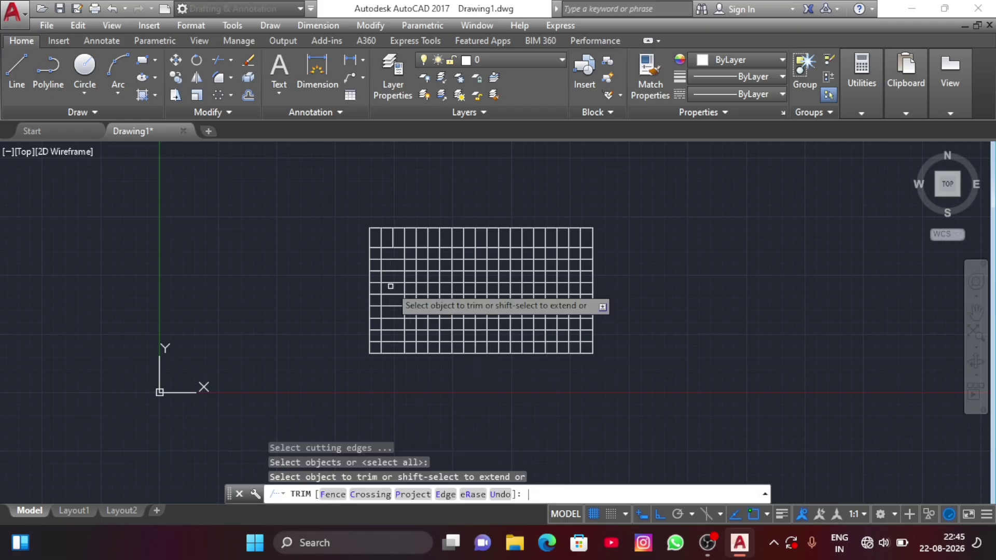
click(363, 493)
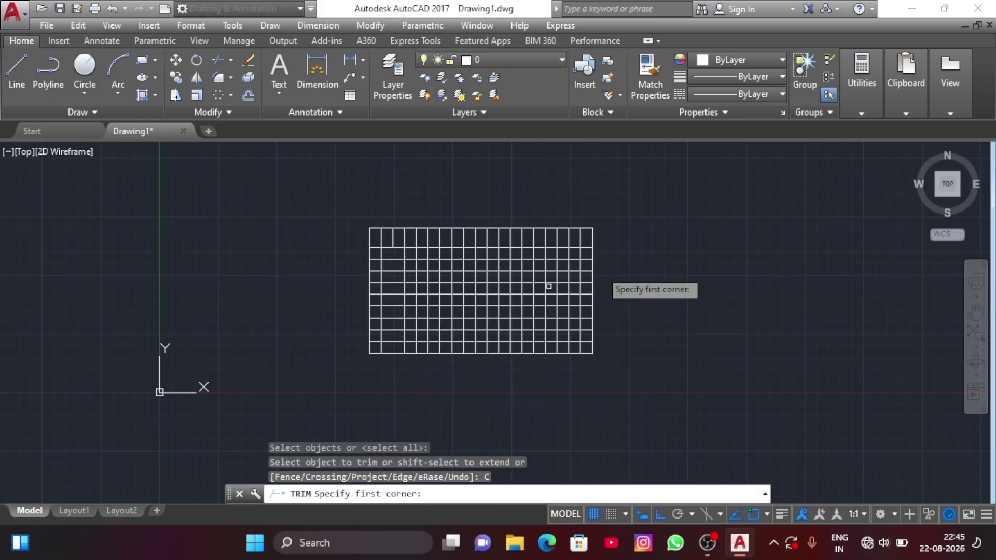
click(649, 196)
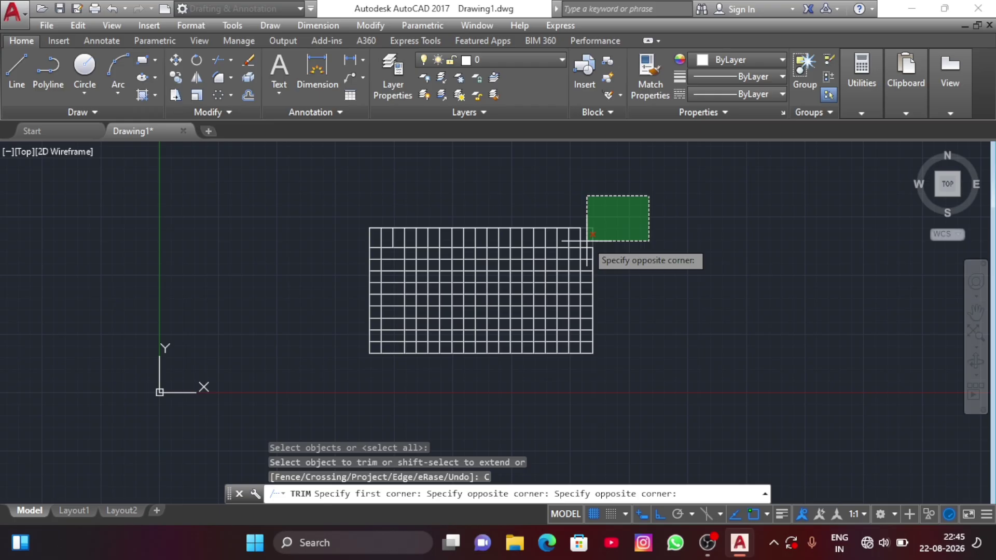
click(587, 241)
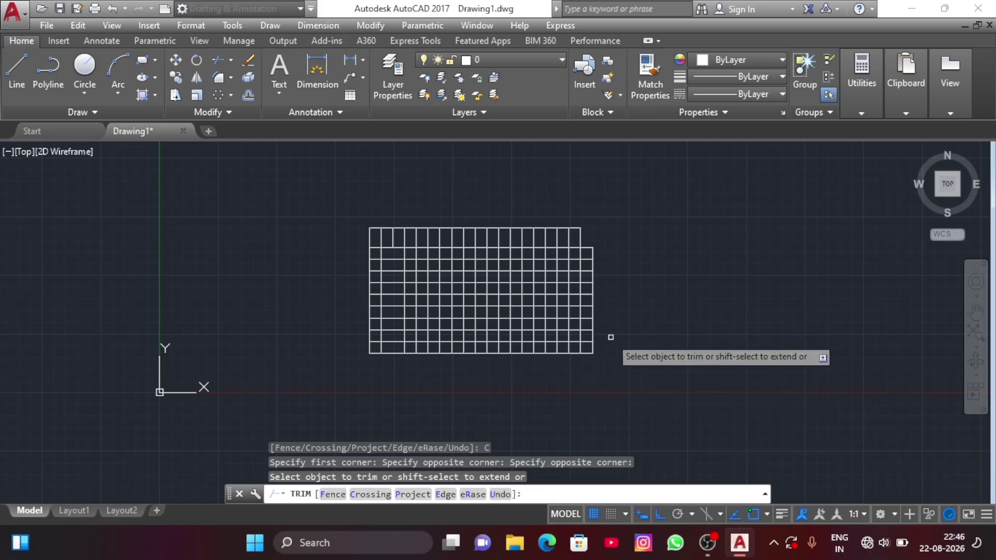
key(Escape)
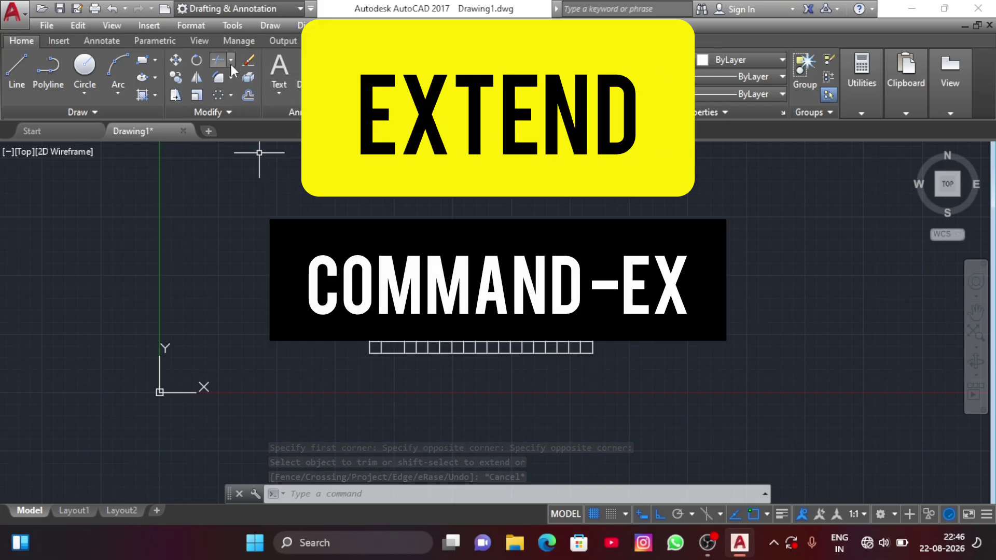
click(231, 64)
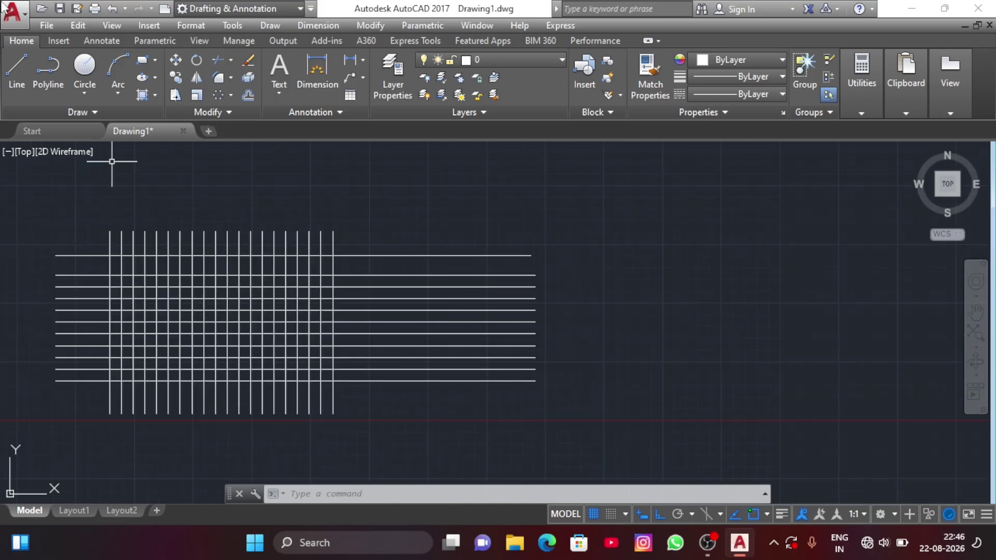
Draw a tall vertical line well to the right of the grid's horizontal lines, spanning beyond their full height.
click(16, 68)
click(724, 209)
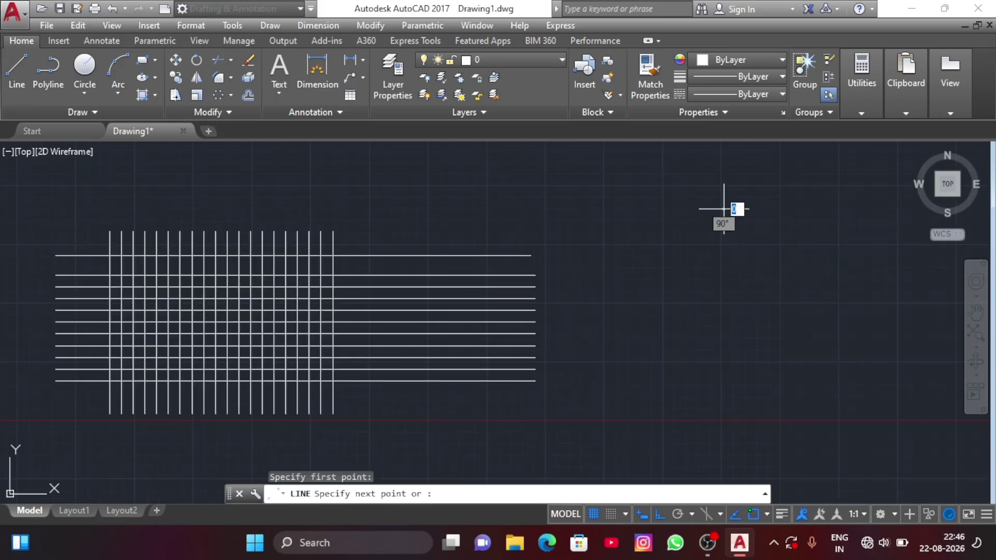
click(769, 472)
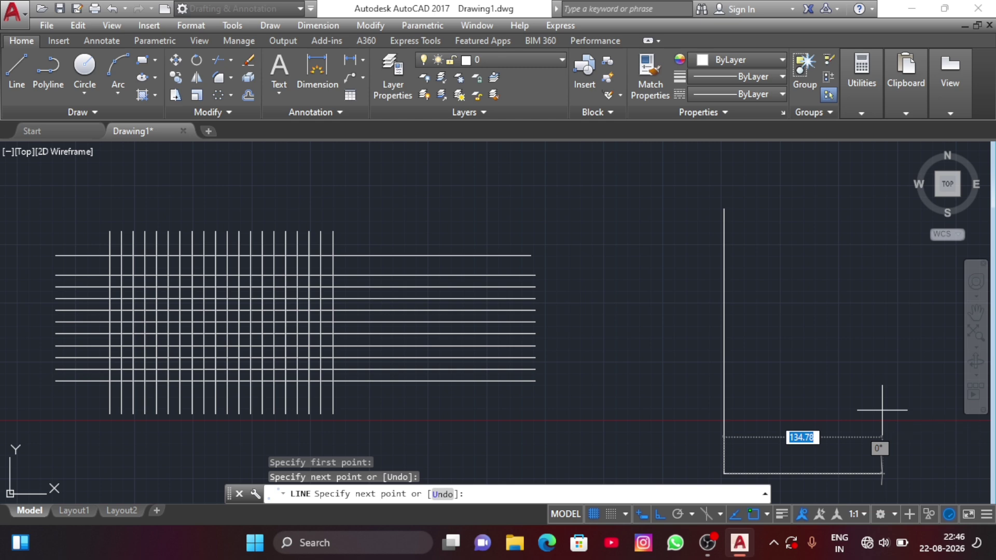
key(Return)
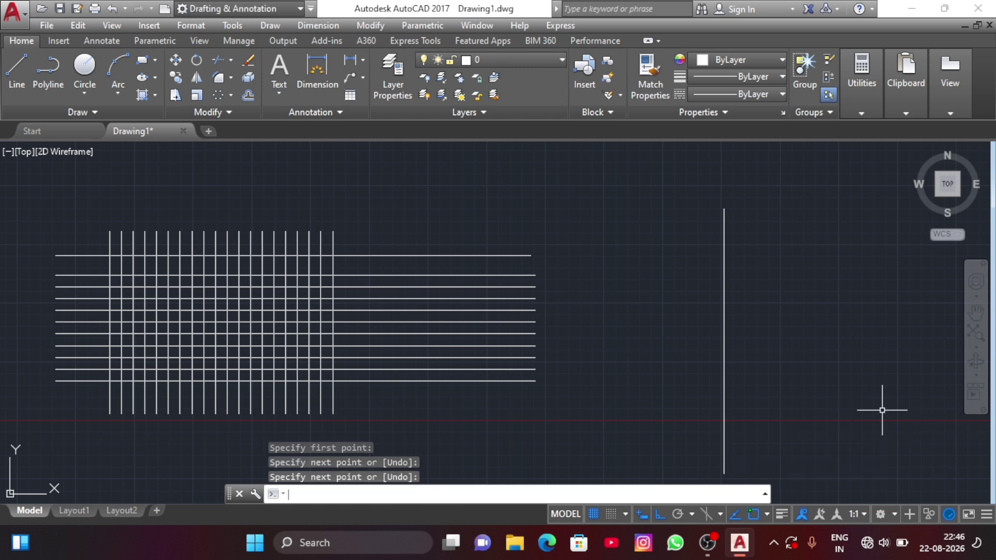
Extend the three uppermost horizontal lines to the separate vertical line with all objects as boundary edges, and undo both the extension and that line.
click(231, 60)
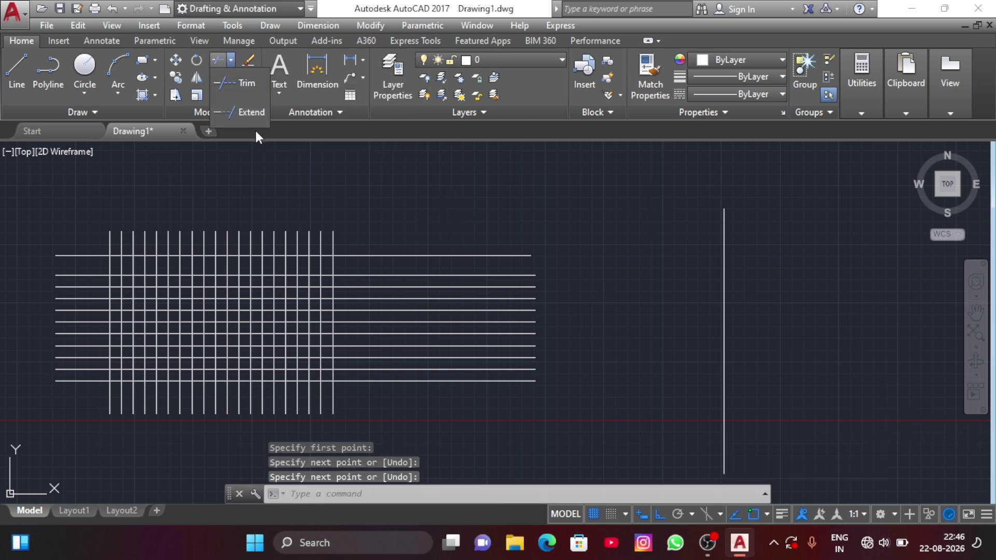
click(253, 113)
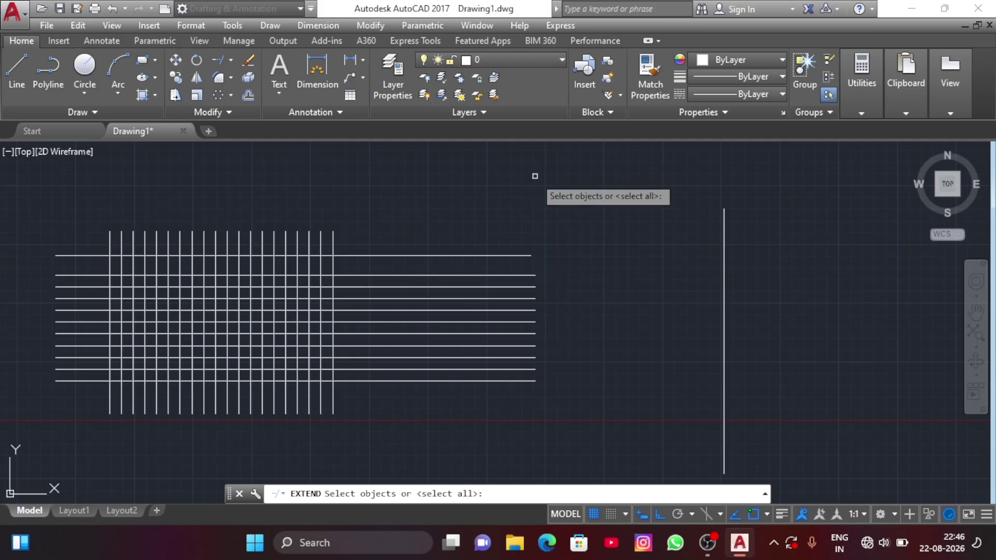
key(Return)
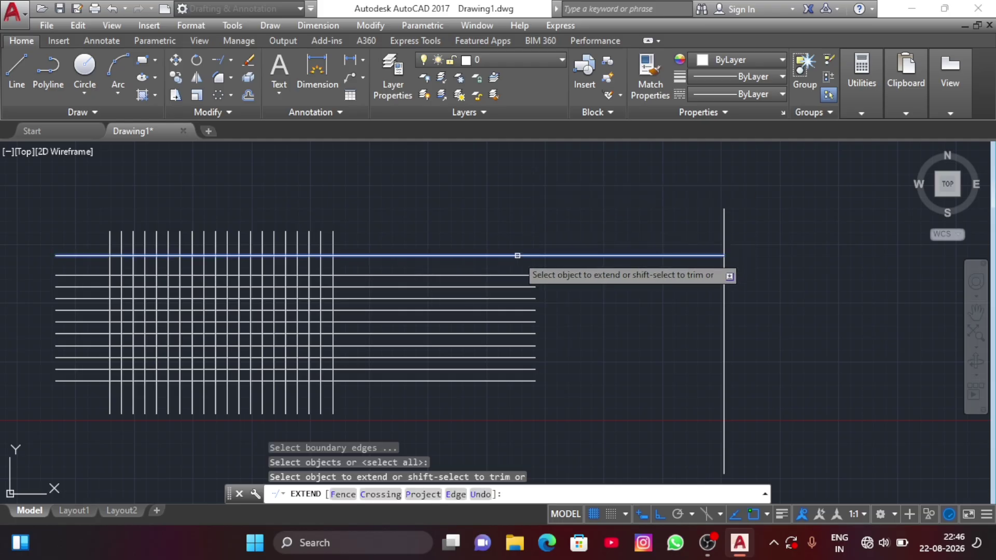
click(517, 256)
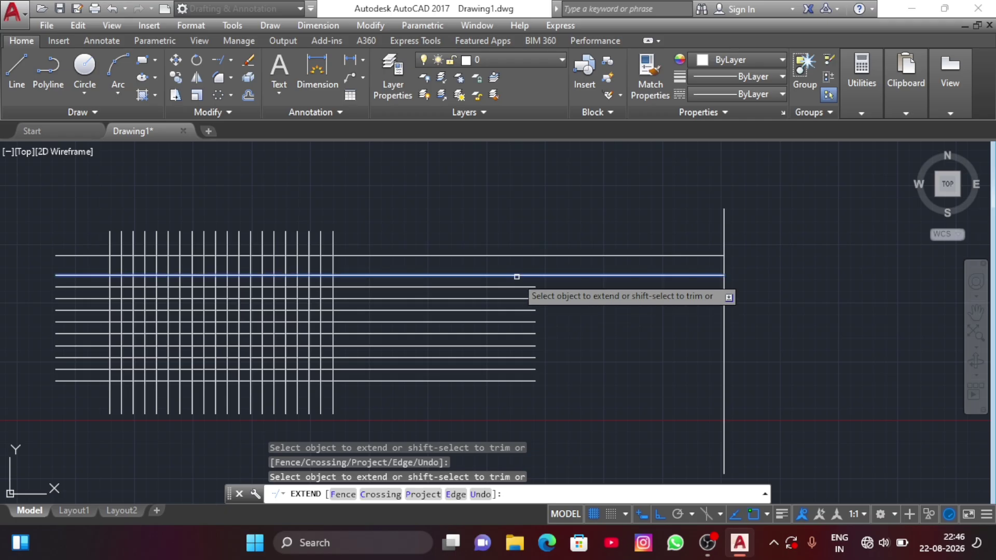
click(519, 275)
click(521, 287)
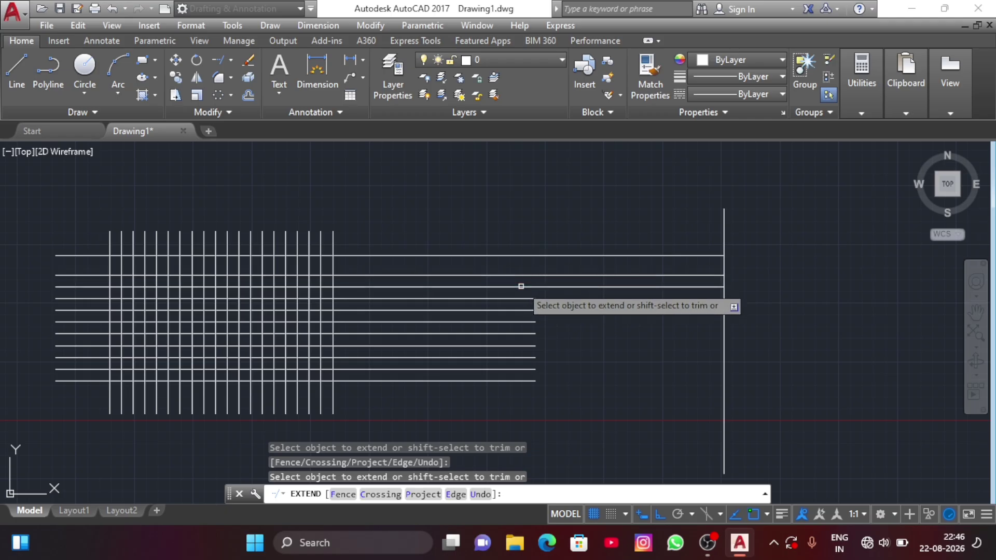
key(Escape)
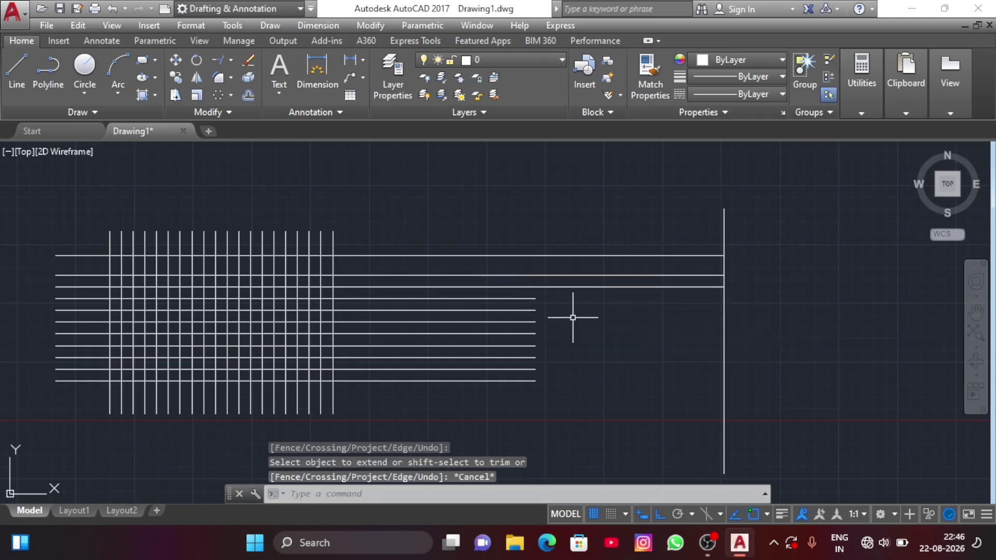
key(ctrl+z)
key(ctrl+z)
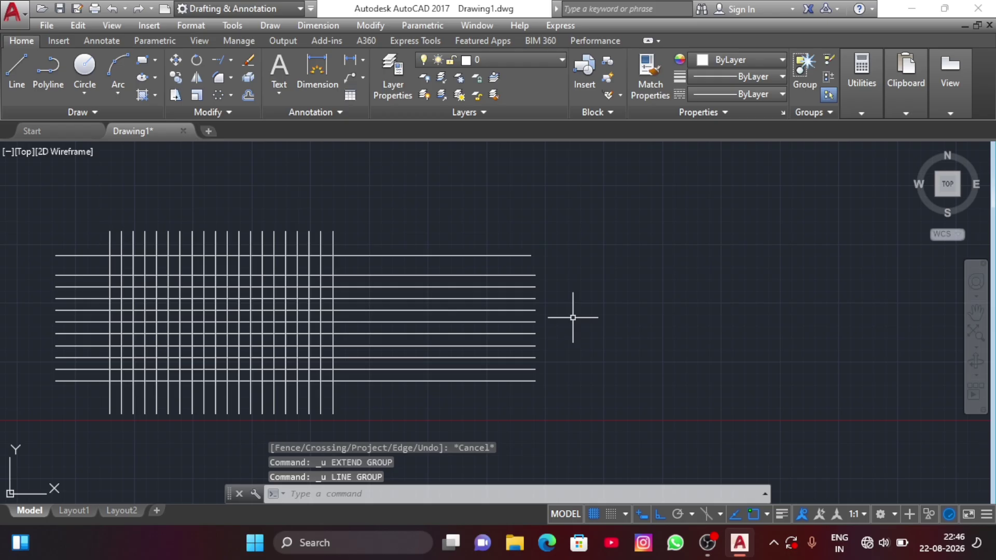
Draw two separate parallel vertical lines just beyond the right ends of the horizontal lines, each taller than the grid.
click(14, 73)
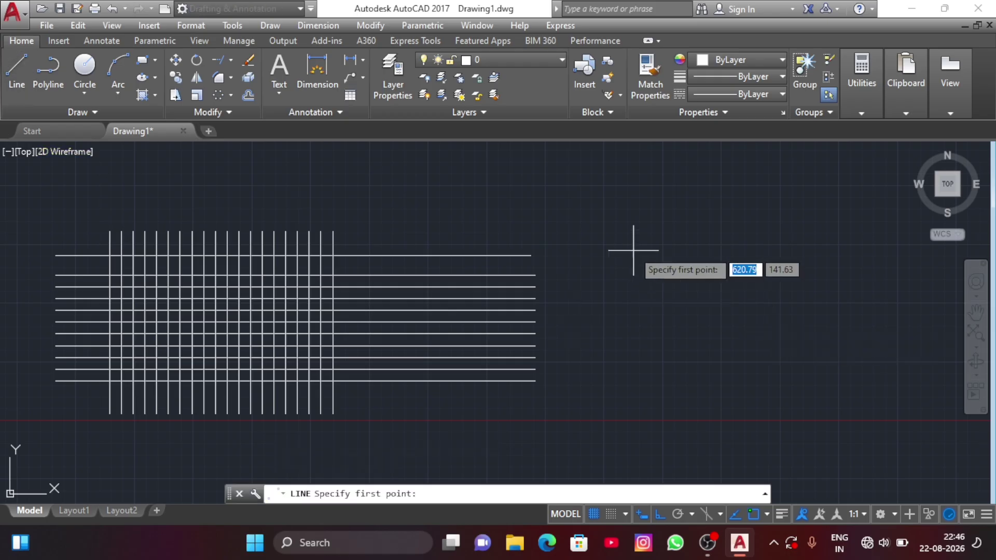
click(569, 213)
click(601, 437)
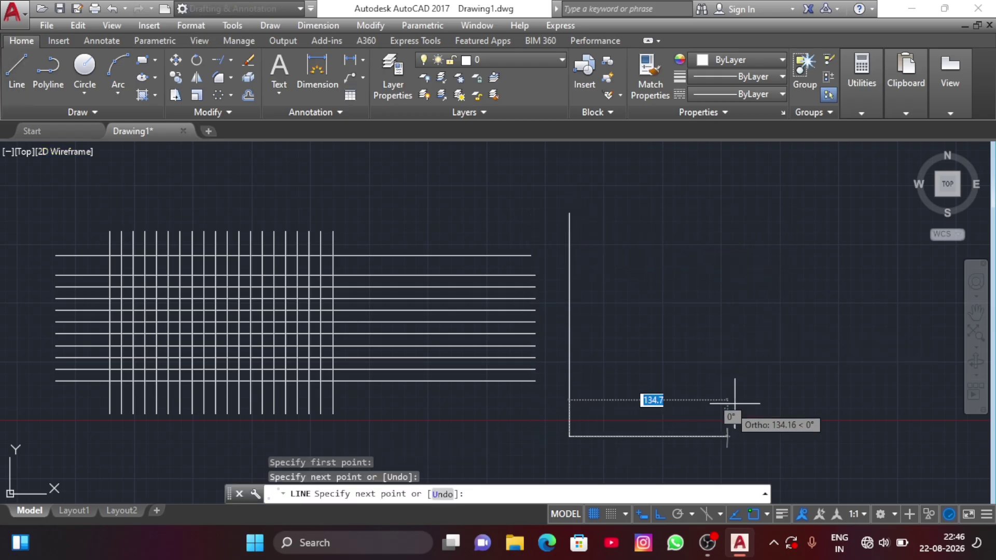
key(Return)
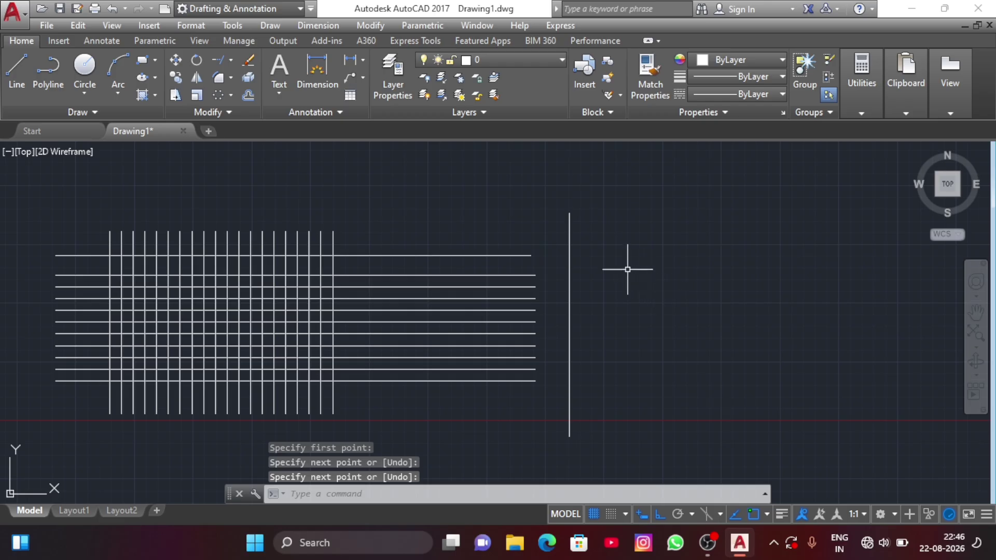
key(Return)
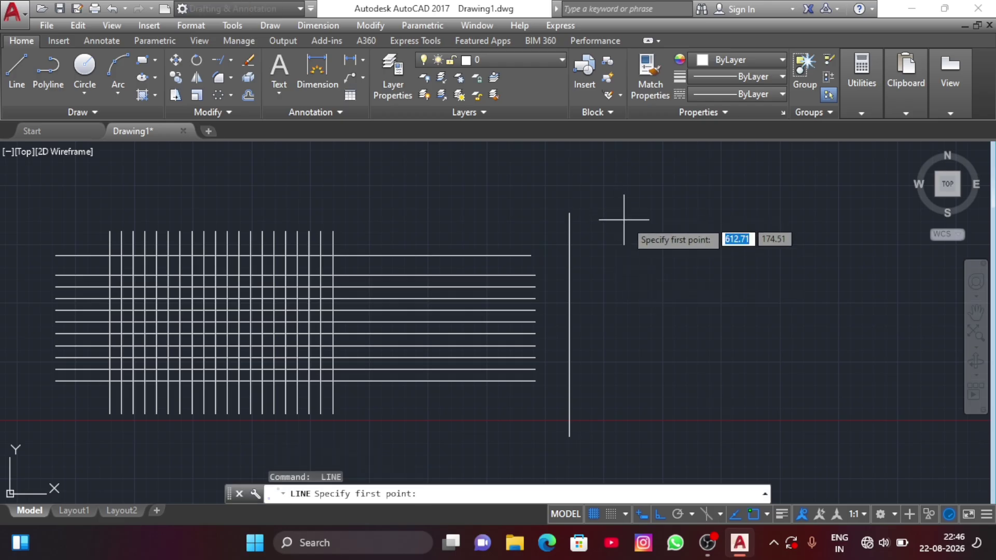
click(637, 210)
click(651, 430)
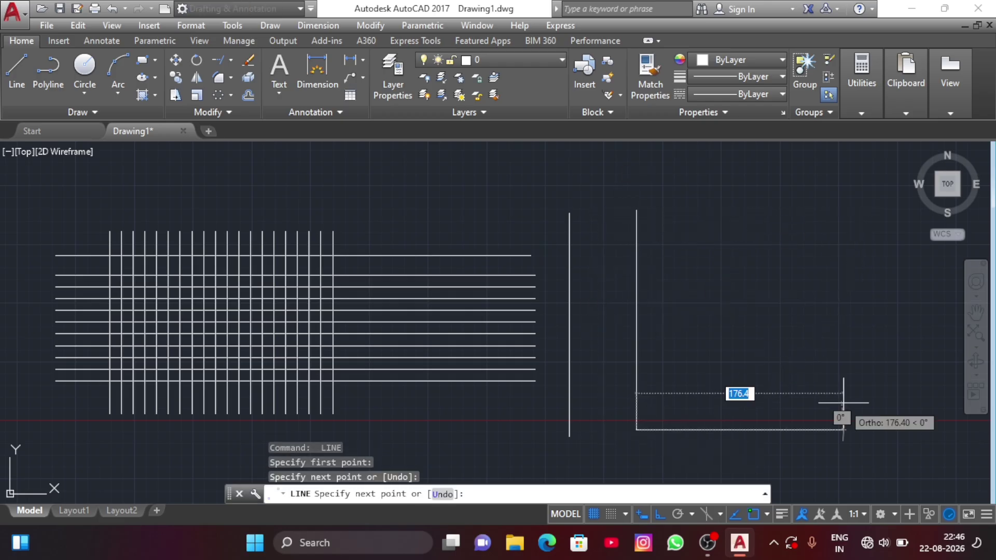
key(Return)
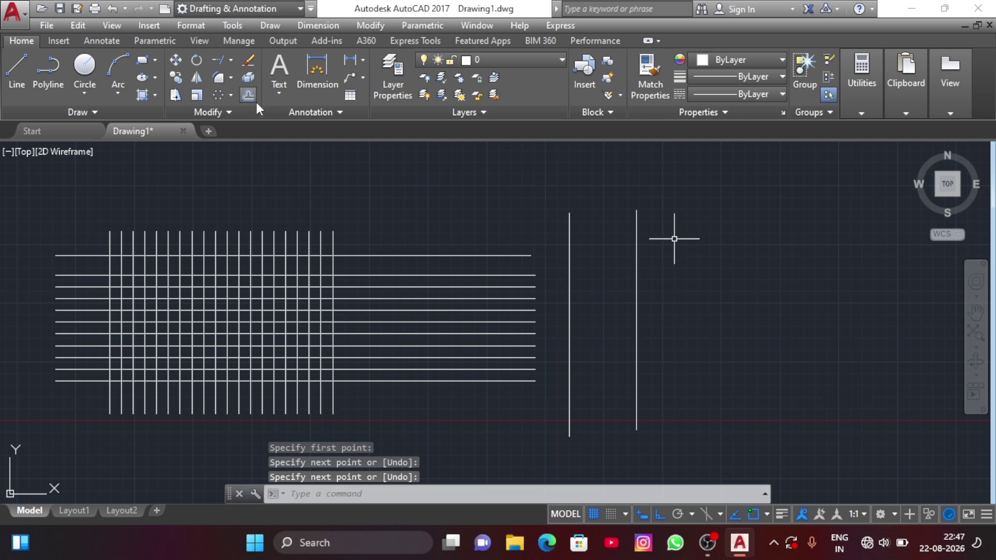
Extend the eight uppermost horizontal lines to the farther separate vertical line, using only that line as the boundary edge.
click(231, 59)
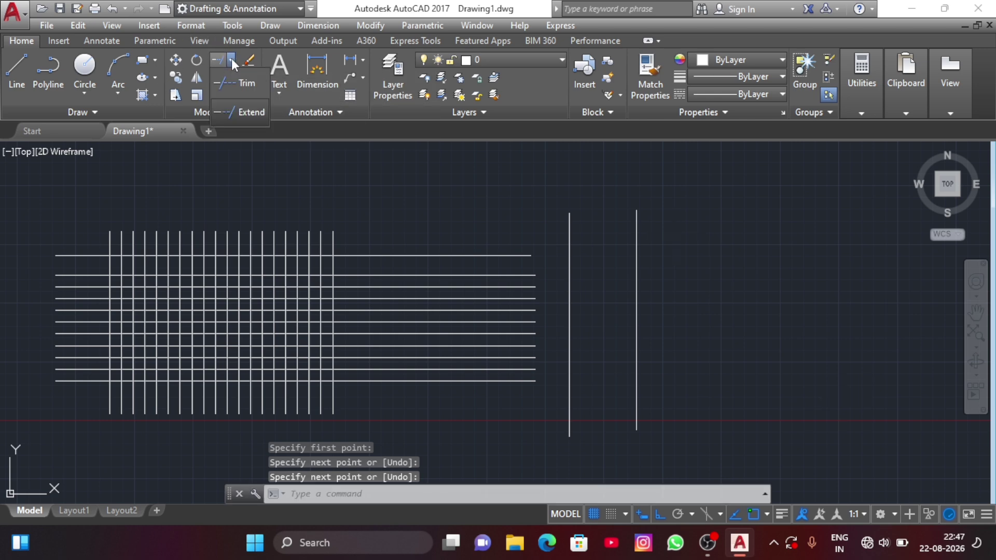
click(242, 111)
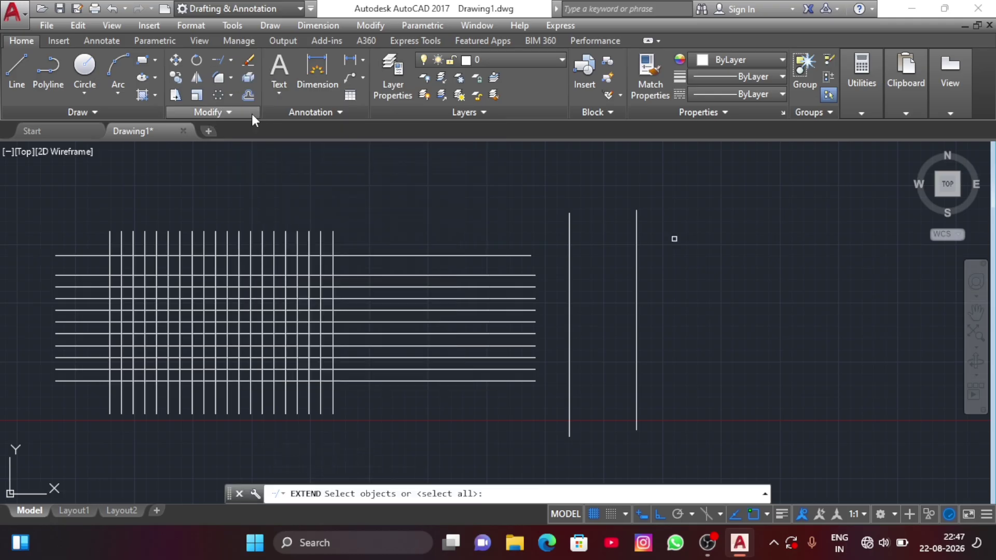
click(638, 257)
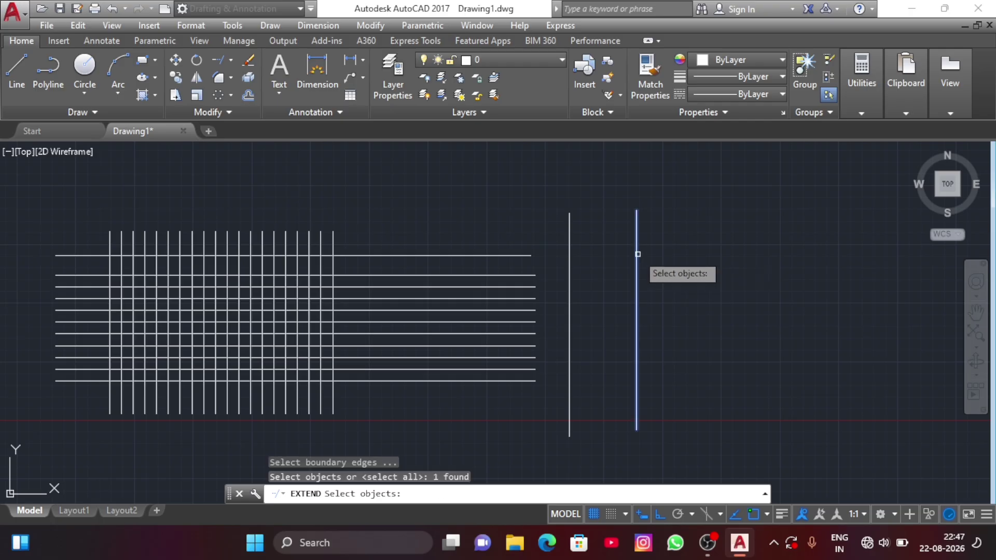
key(Return)
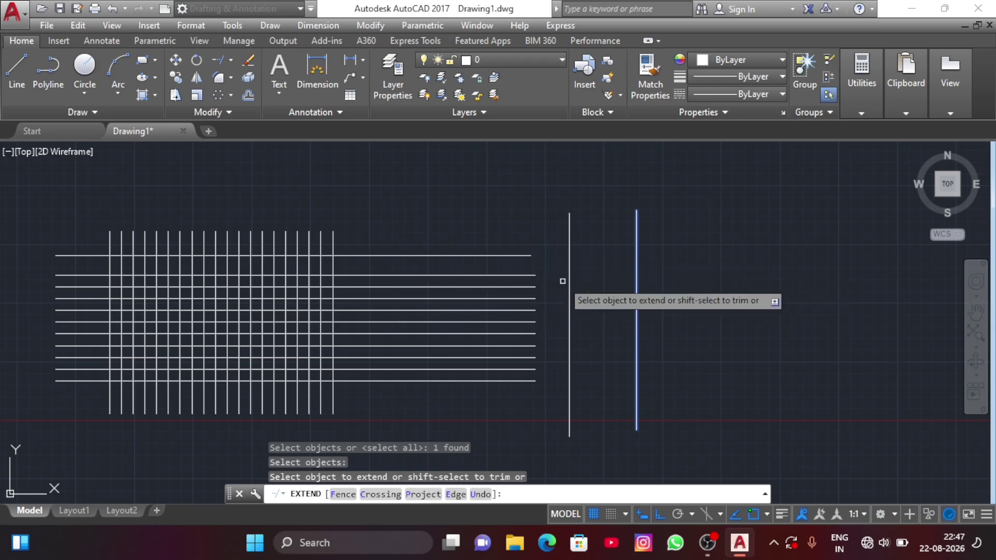
click(471, 254)
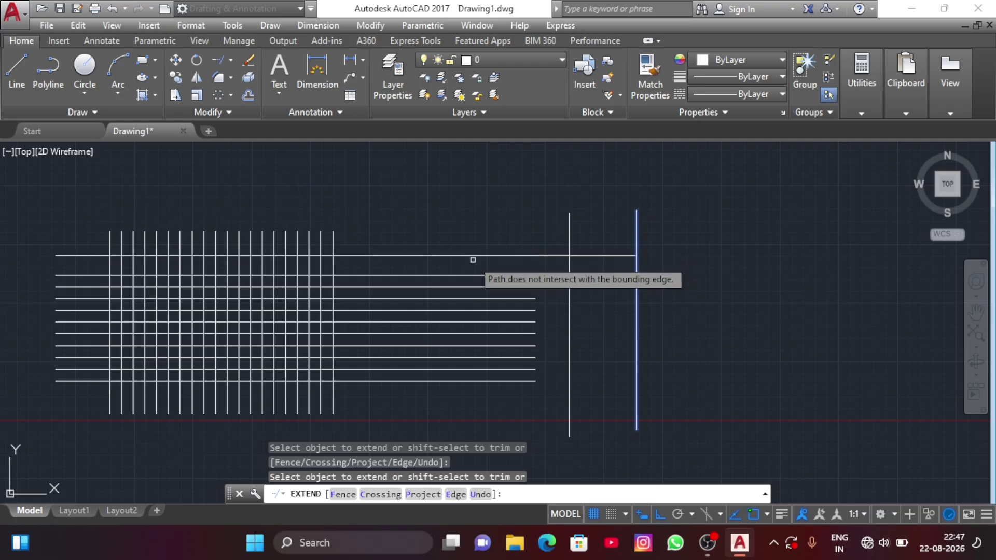
click(480, 275)
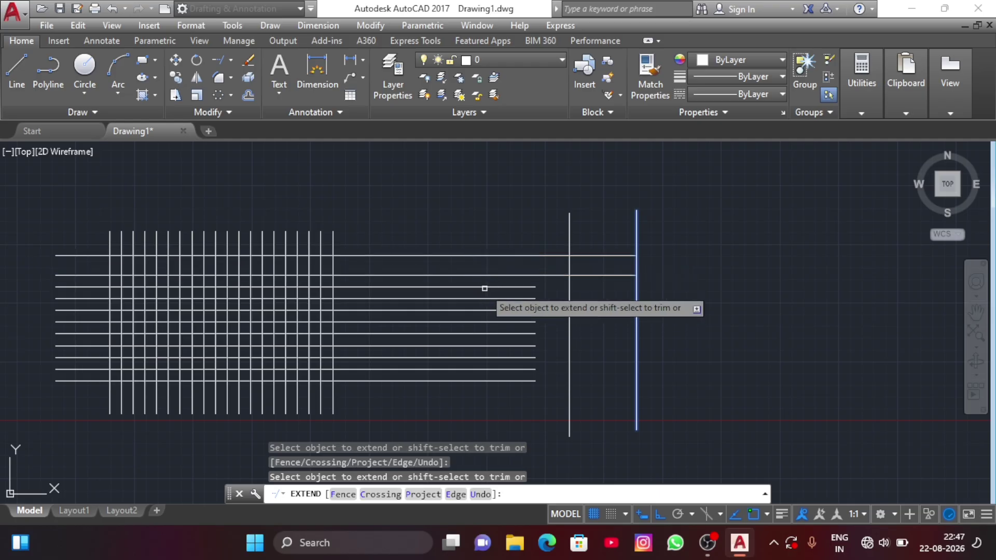
click(494, 288)
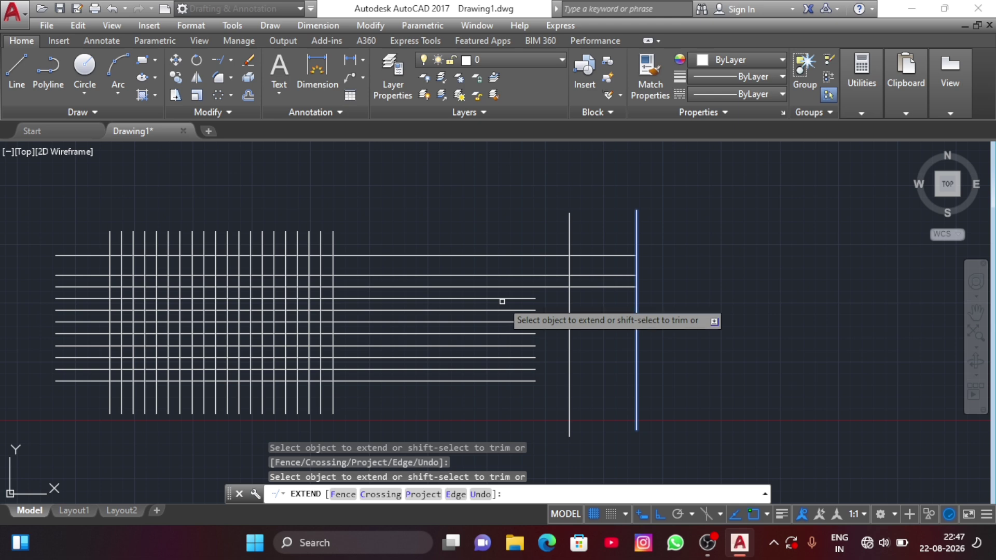
click(502, 298)
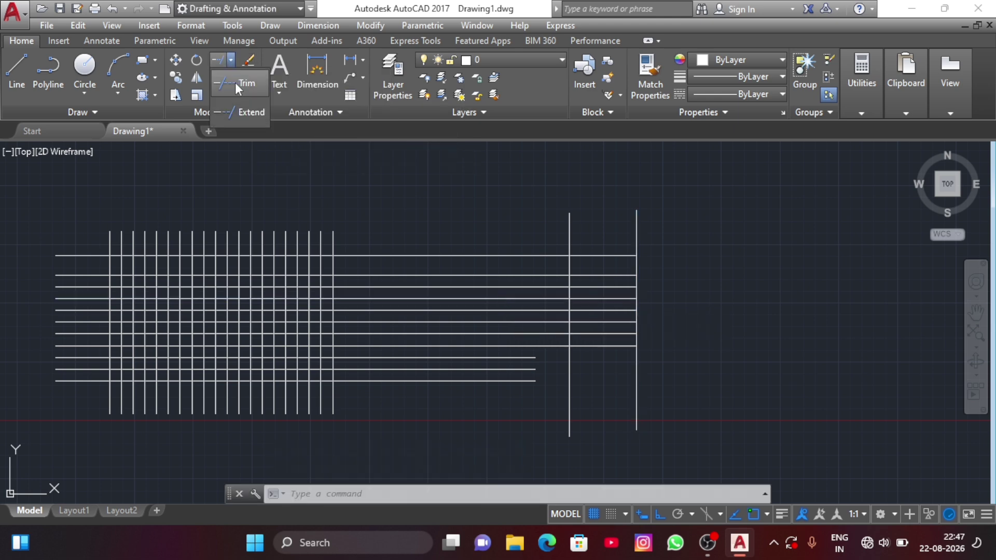
Within Extend, with all objects as boundaries, trim five upper horizontal lines back to the nearer vertical line using its shift-select trim mode.
click(247, 110)
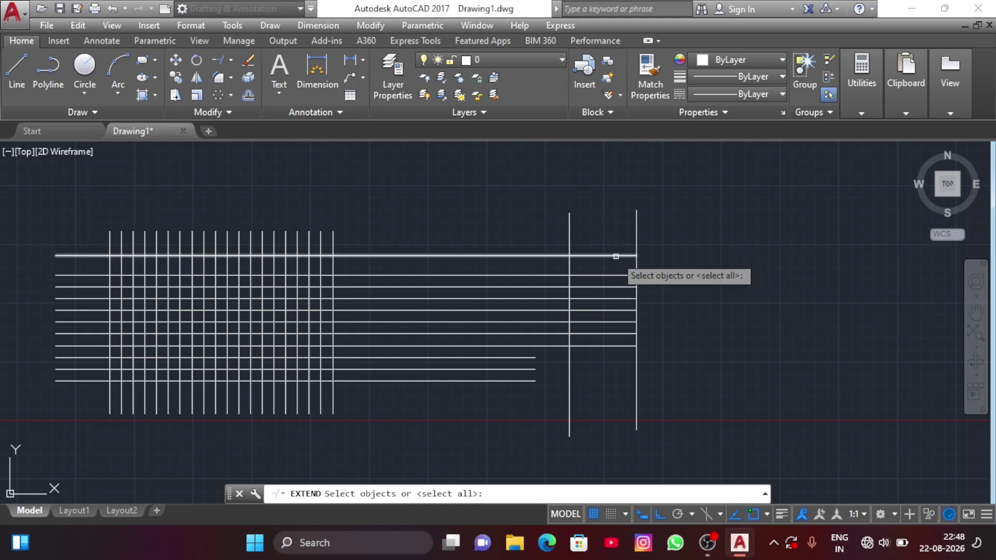
click(231, 60)
click(237, 108)
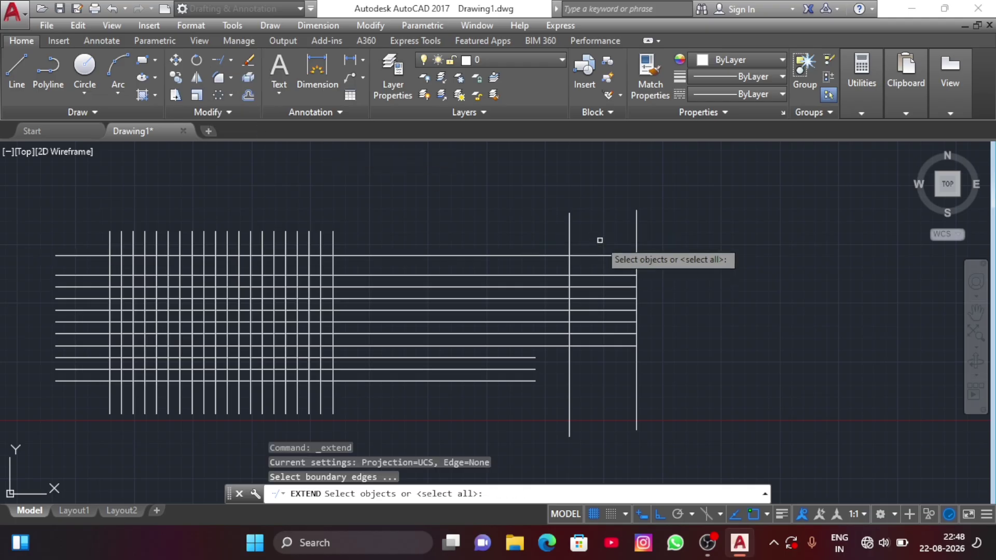
key(Return)
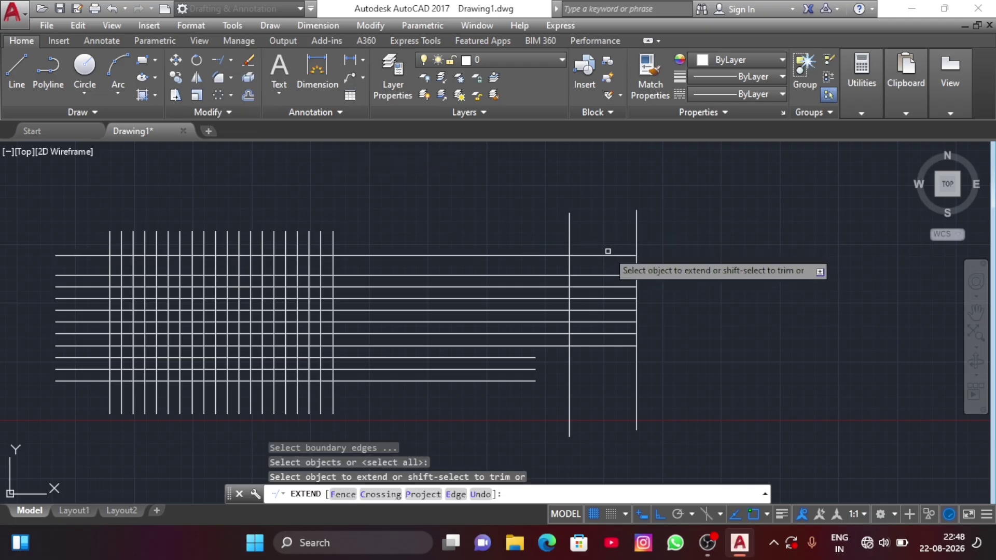
shift+click(608, 255)
shift+click(608, 275)
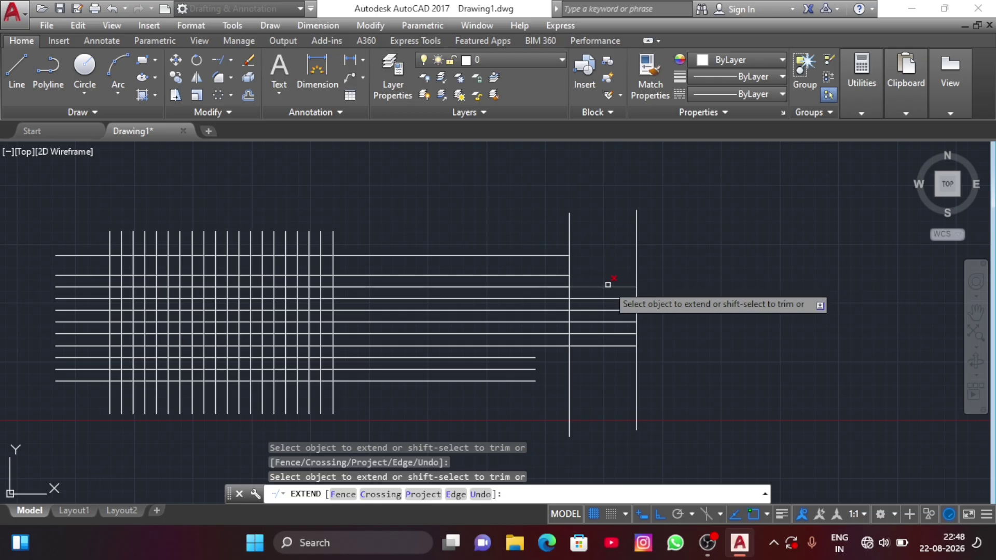
shift+click(607, 287)
shift+click(608, 302)
shift+click(597, 328)
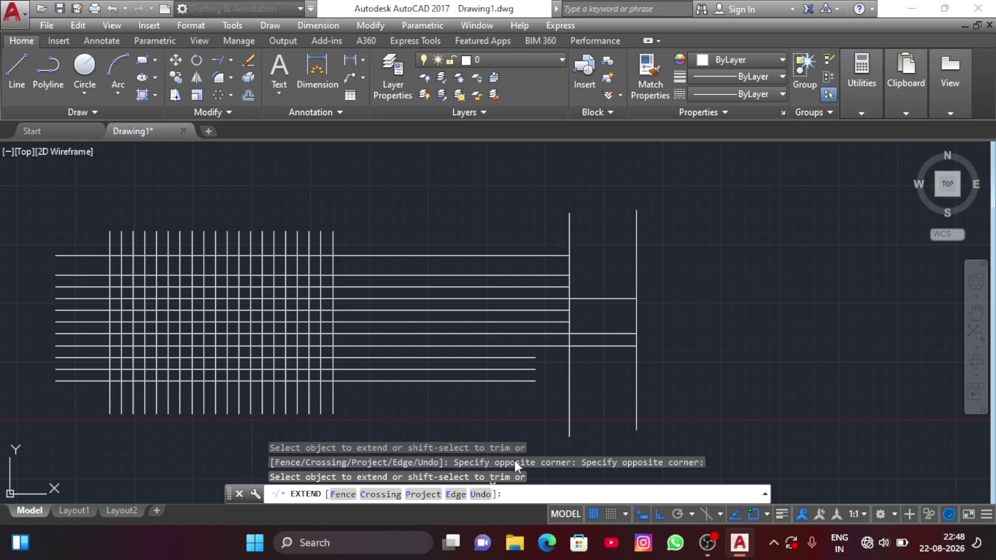
key(Escape)
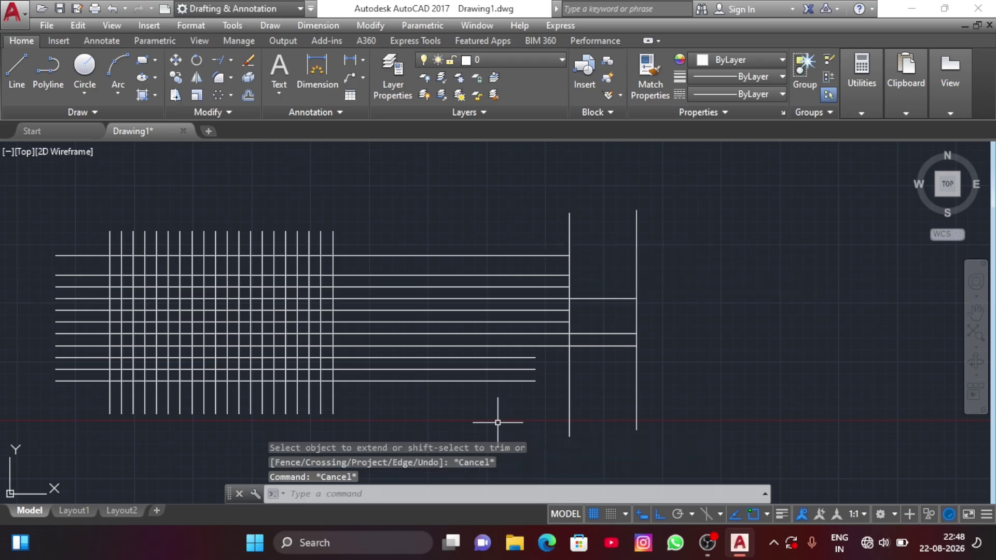
Within Trim, with all objects as cutting edges, extend the three lowest horizontal lines to the farther vertical line using its shift-select extend mode.
key(Return)
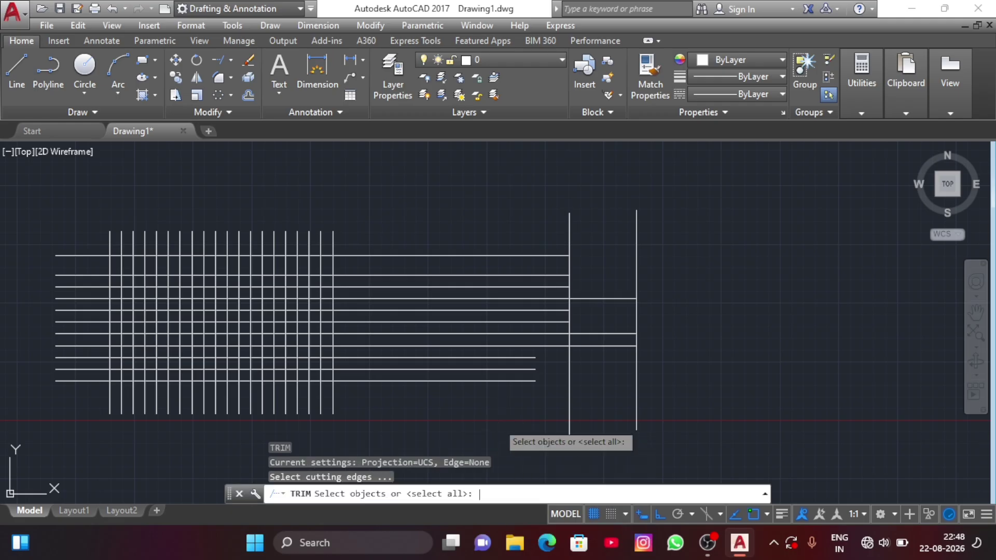
key(Return)
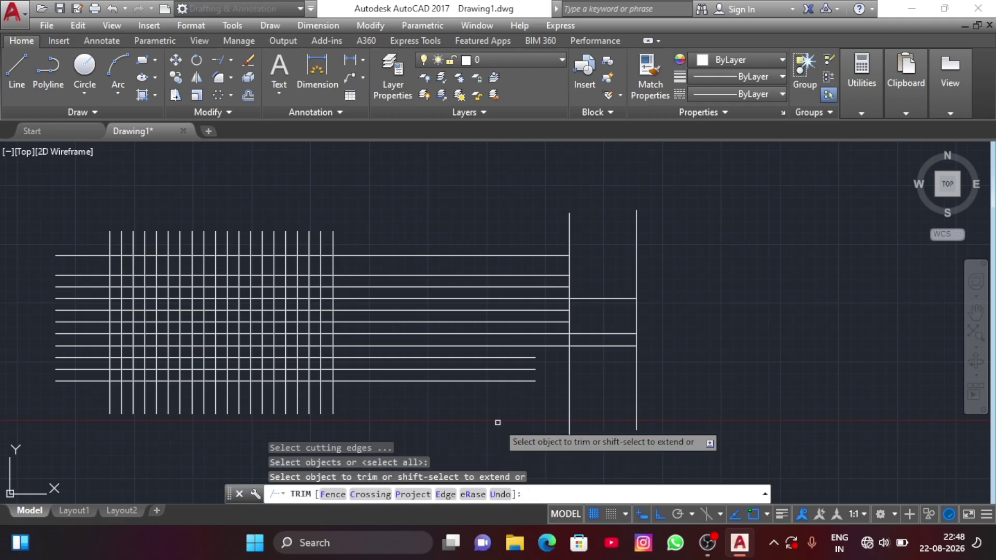
shift+click(533, 356)
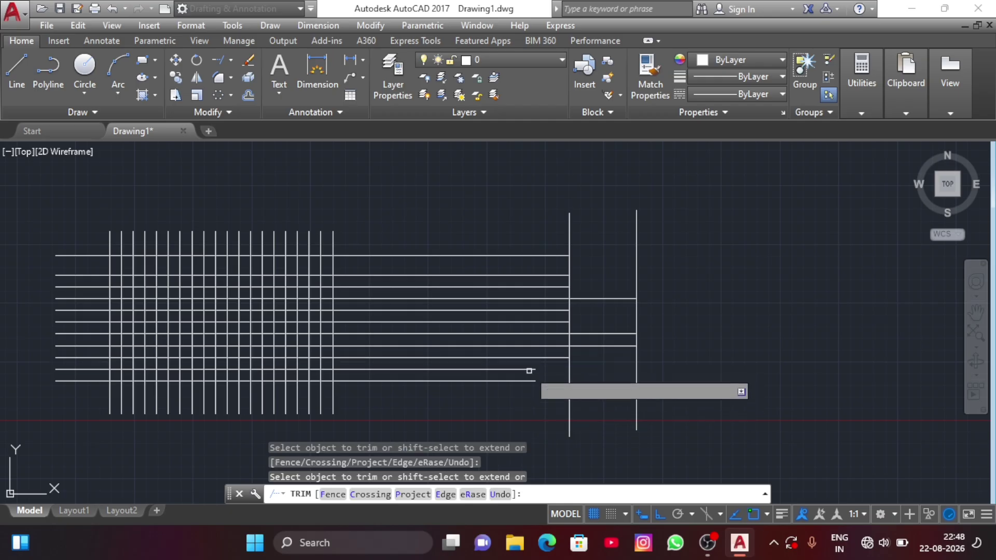
shift+click(529, 369)
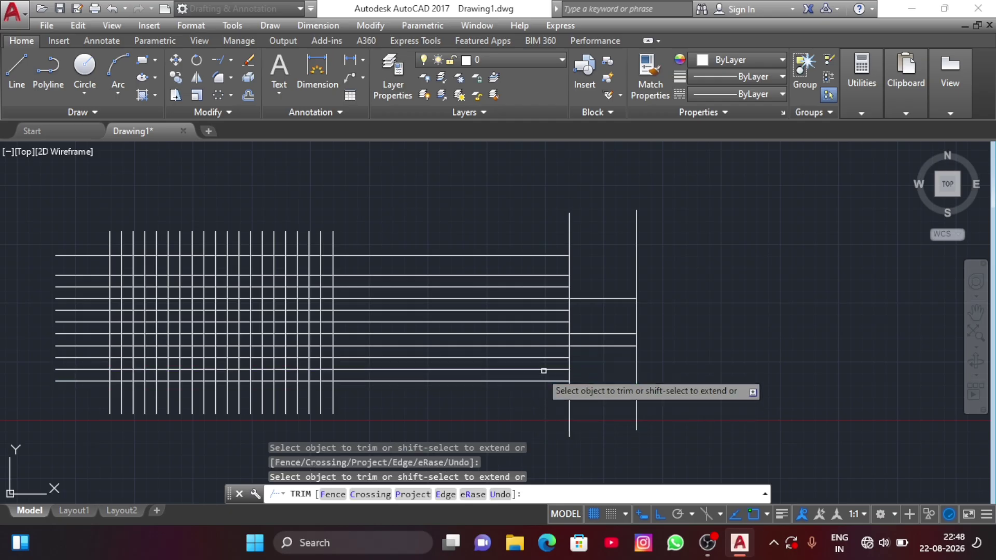
shift+click(551, 369)
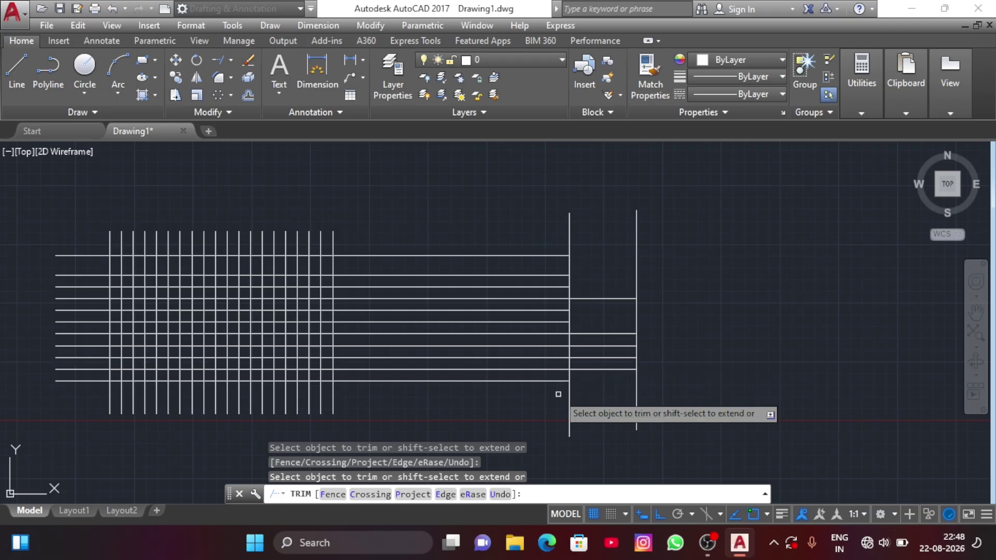
shift+click(551, 381)
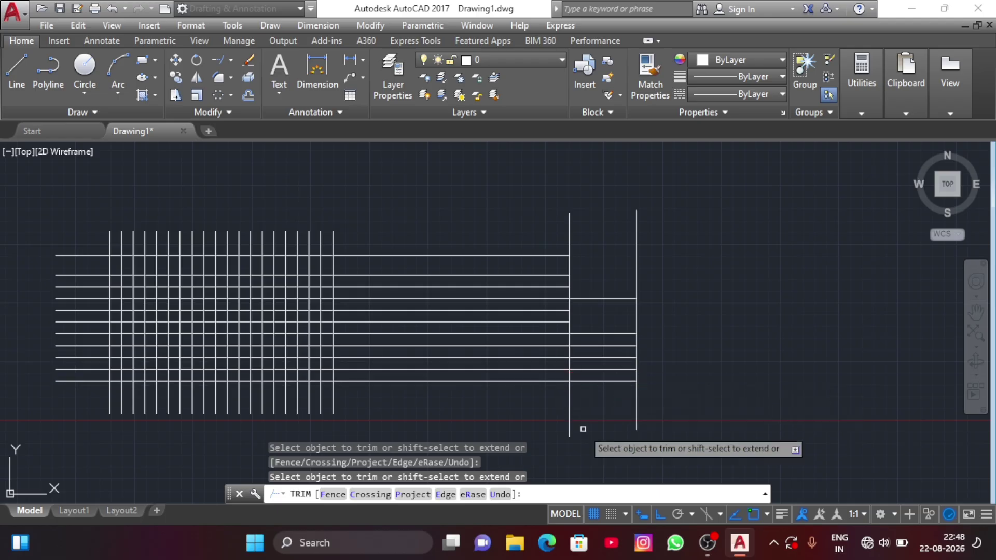
key(Escape)
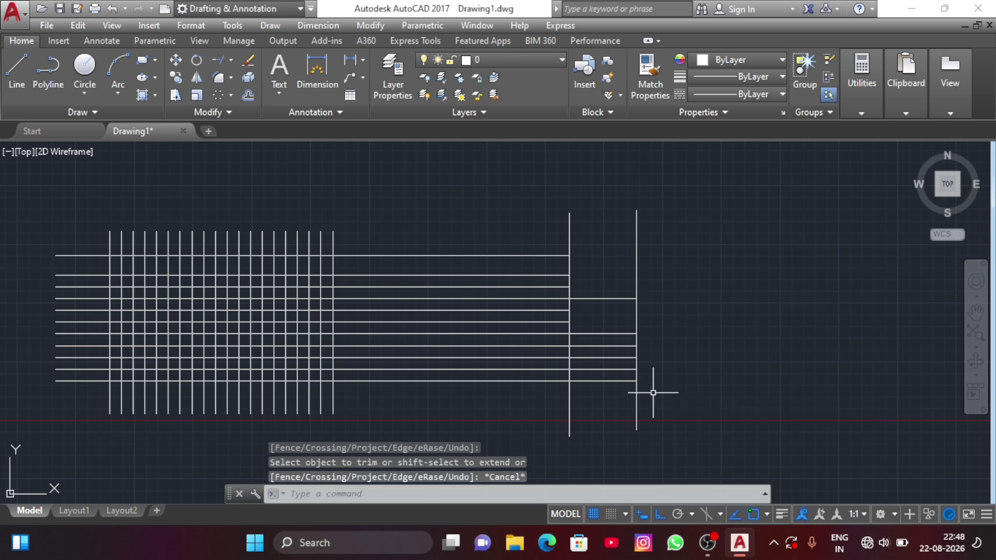
Select the whole line grid together with both separate vertical lines using a crossing window.
scroll(629, 374, down, 2)
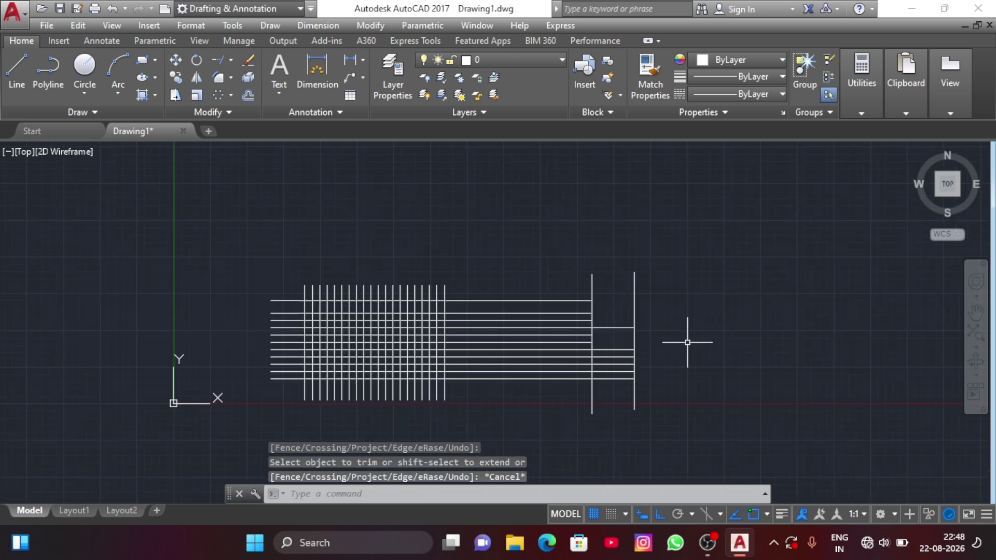
click(692, 239)
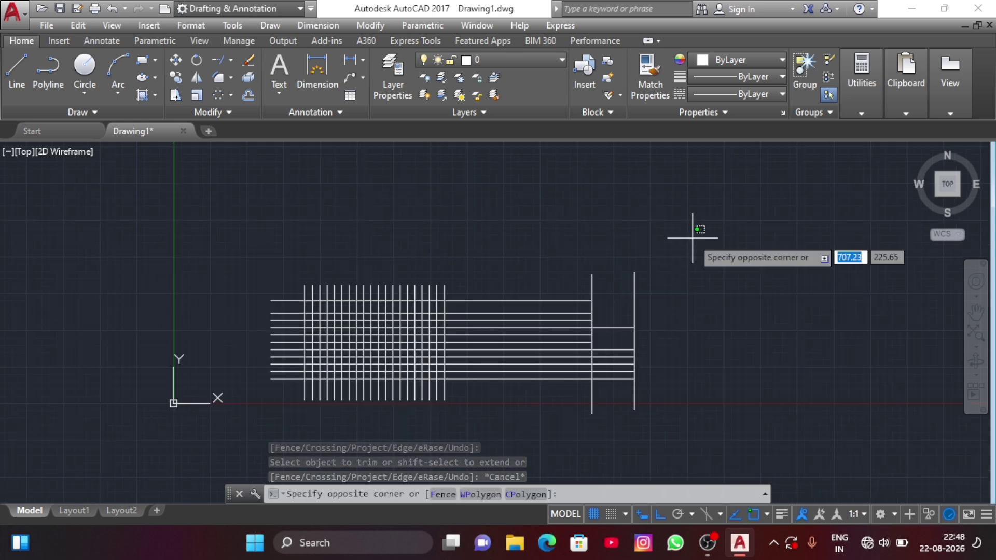
click(253, 431)
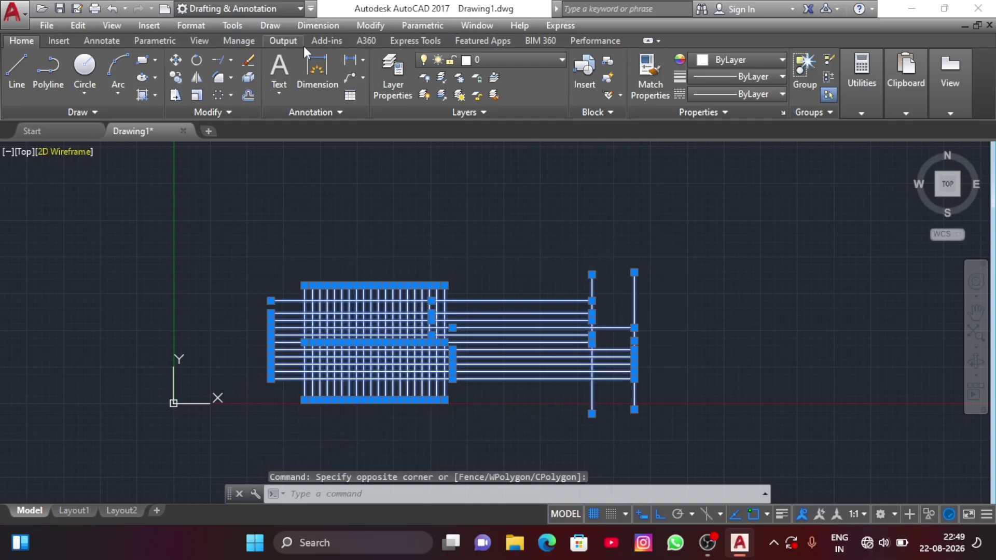